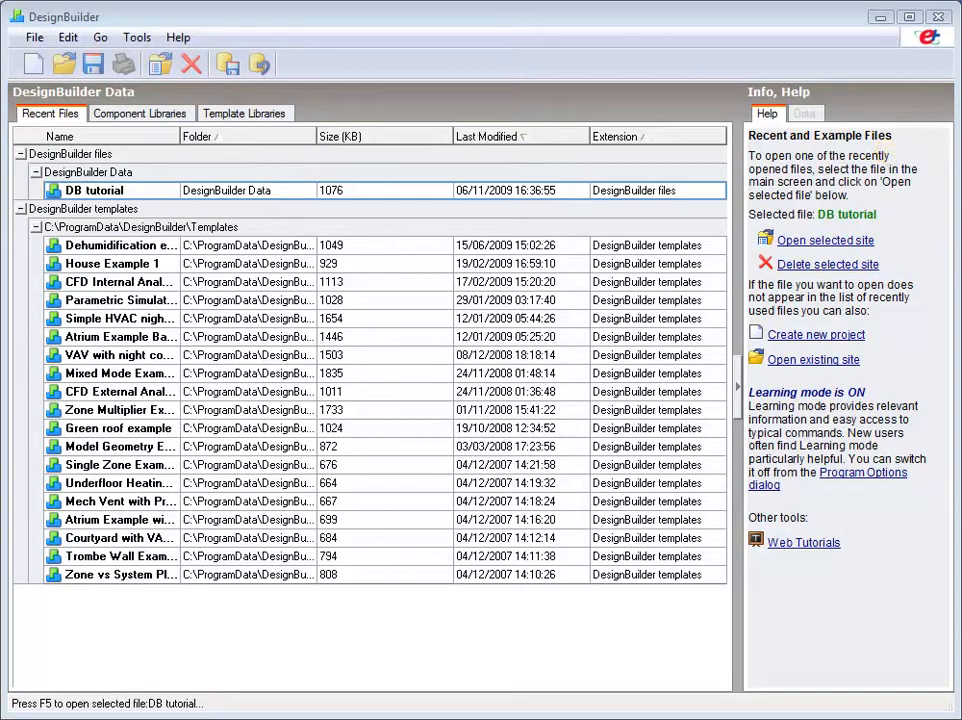
Open the DB tutorial site from the recent files
click(35, 38)
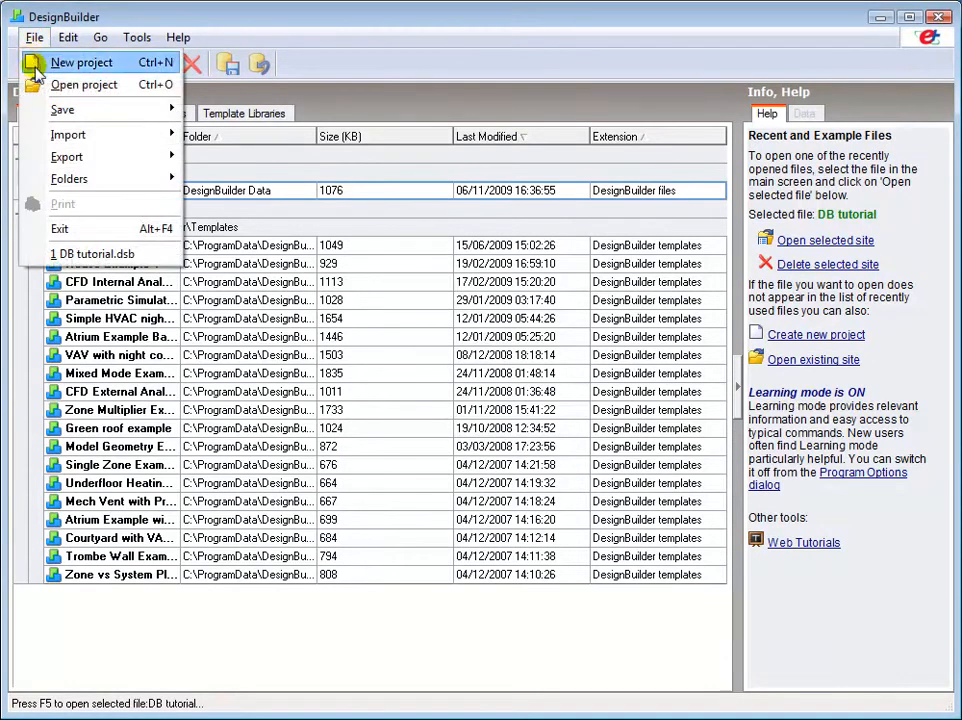
click(36, 38)
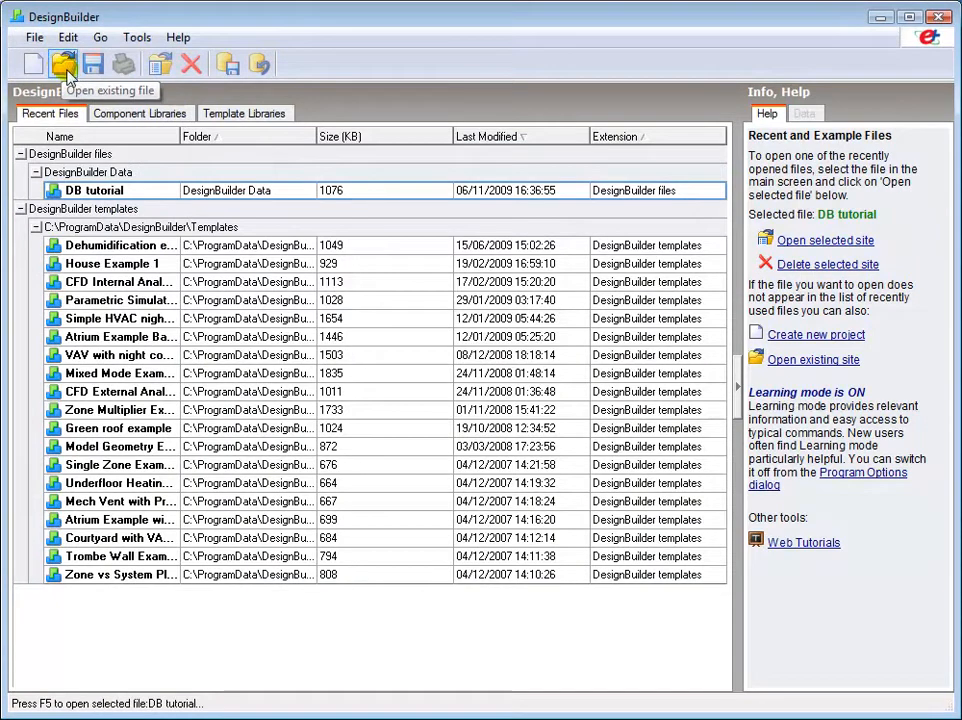
click(94, 195)
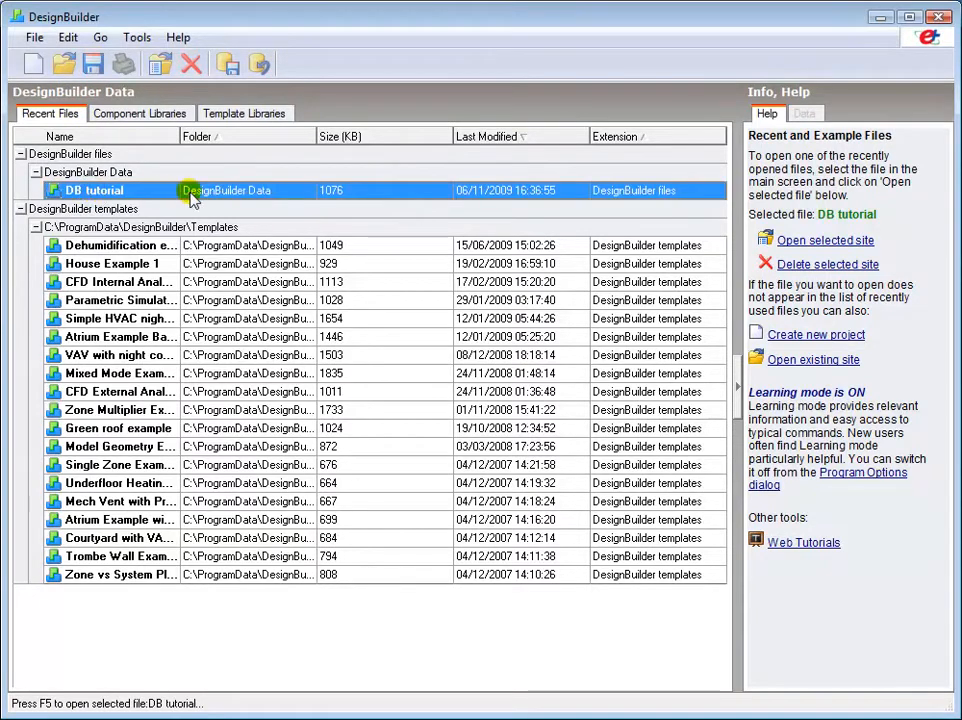
click(796, 242)
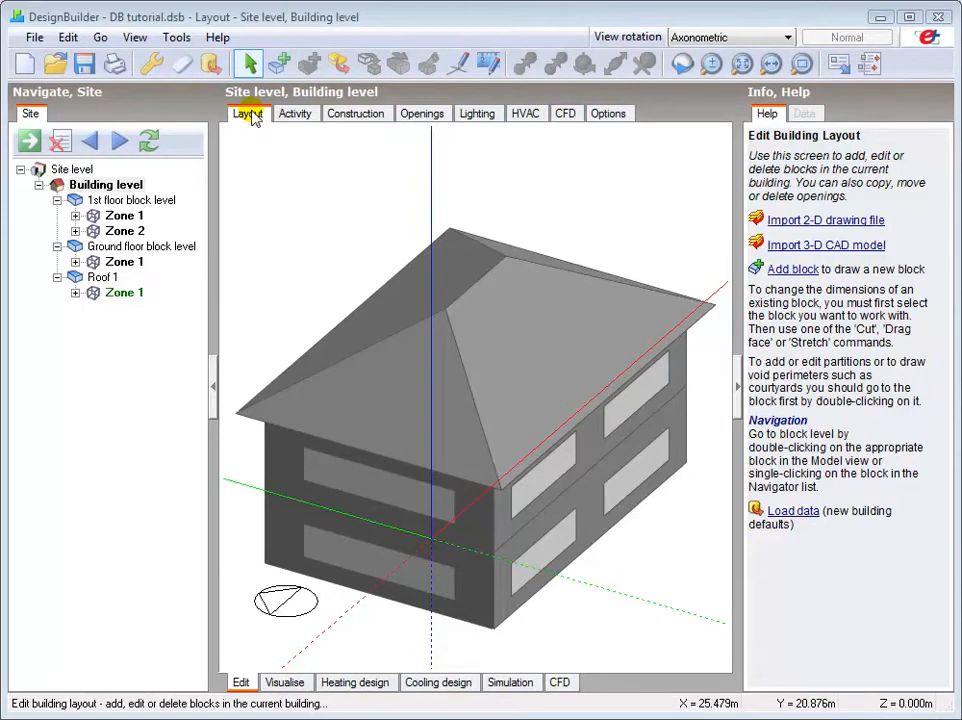
Review the building-level activity, construction, openings, lighting and HVAC data, and return to the layout
click(295, 115)
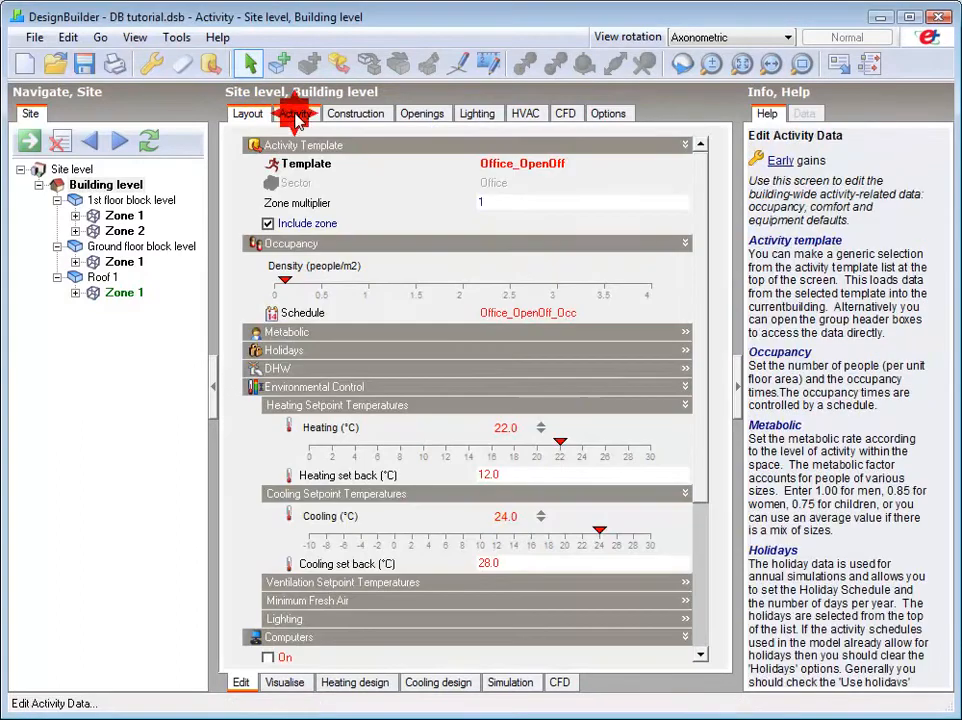
click(347, 115)
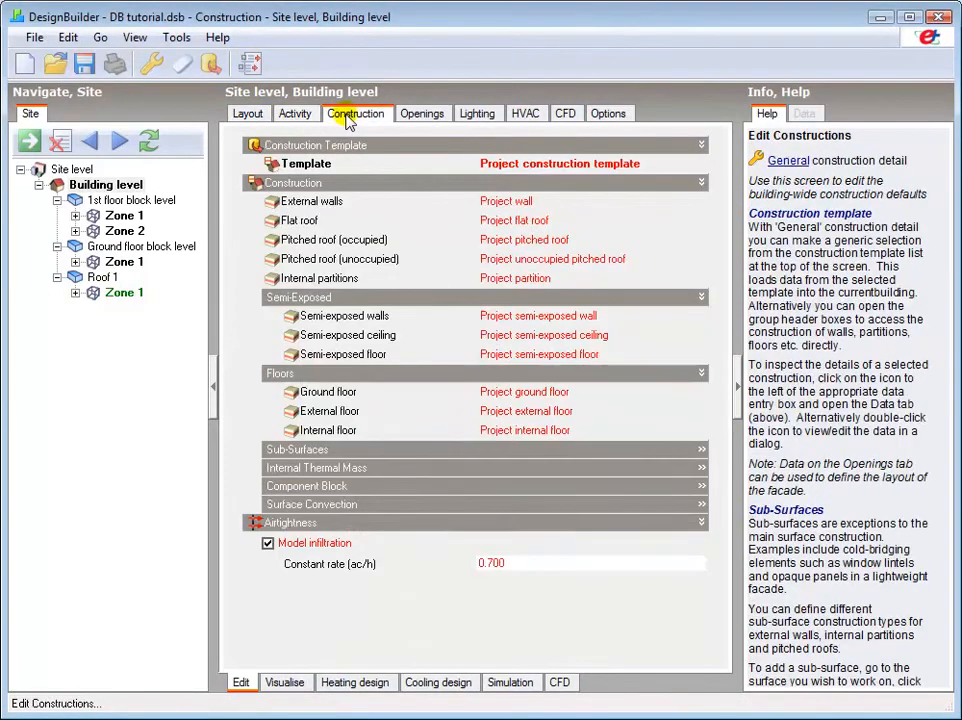
click(424, 117)
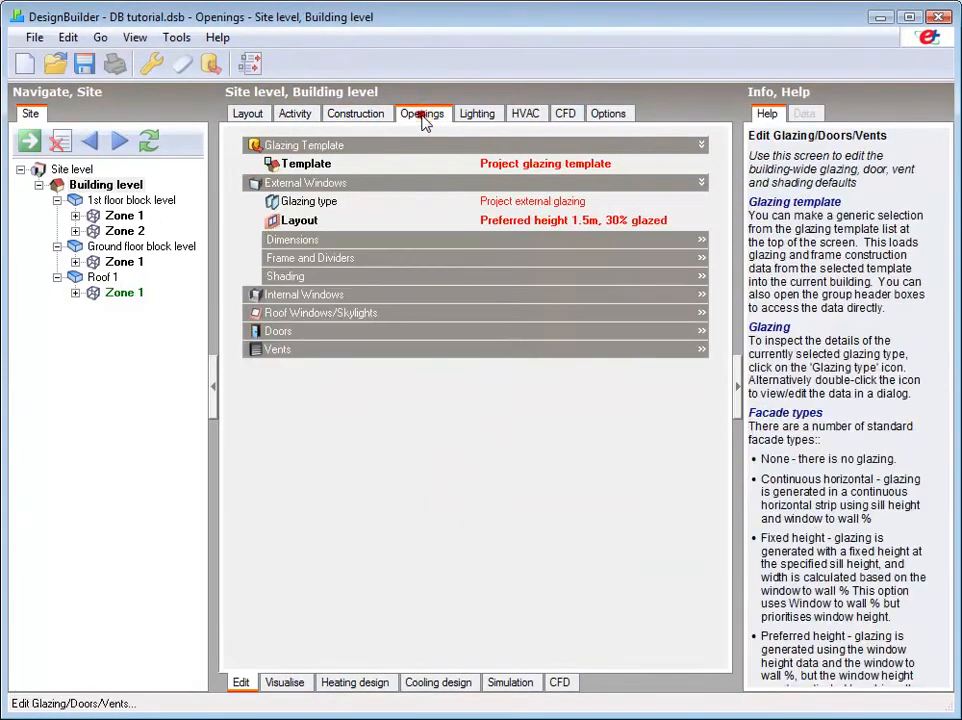
click(476, 116)
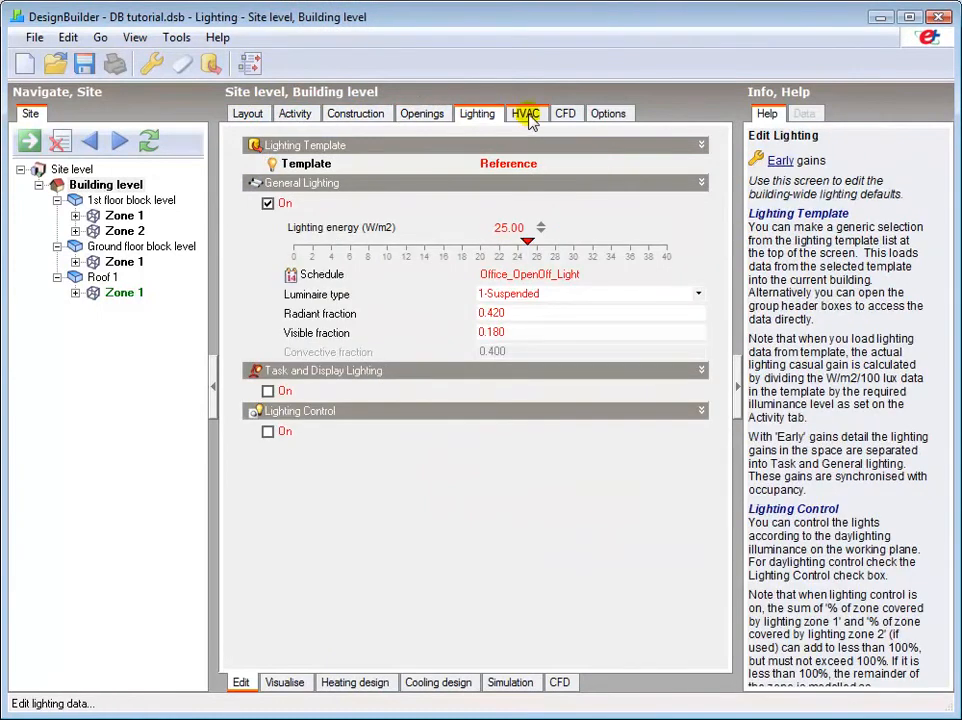
click(526, 115)
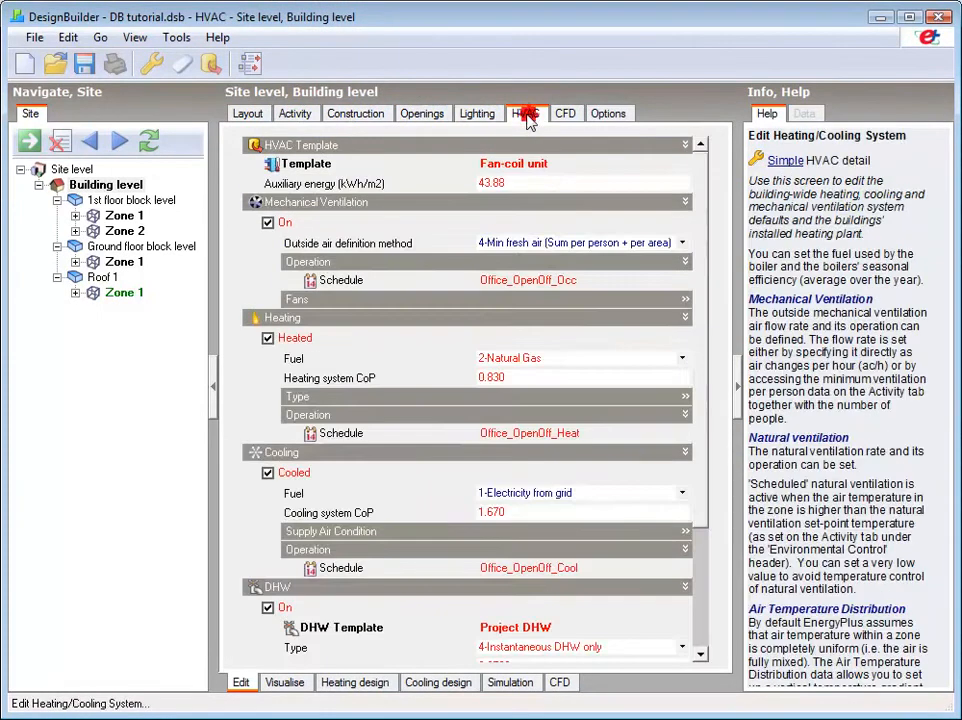
click(246, 115)
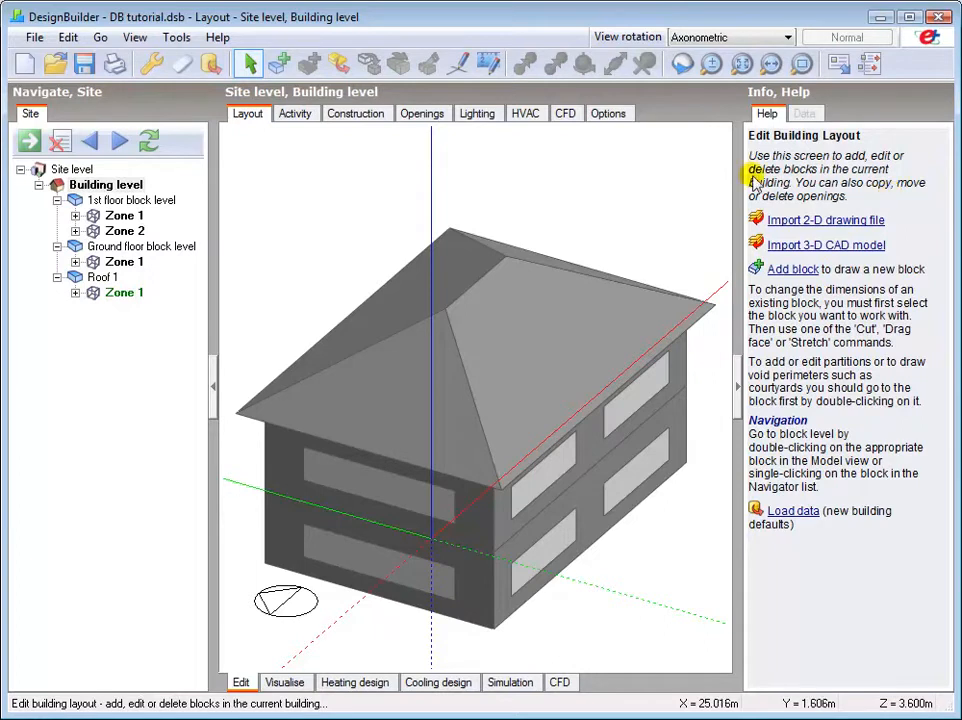
Go through the model hierarchy from site level to building level, 1st floor block level and its Zone 1
click(71, 170)
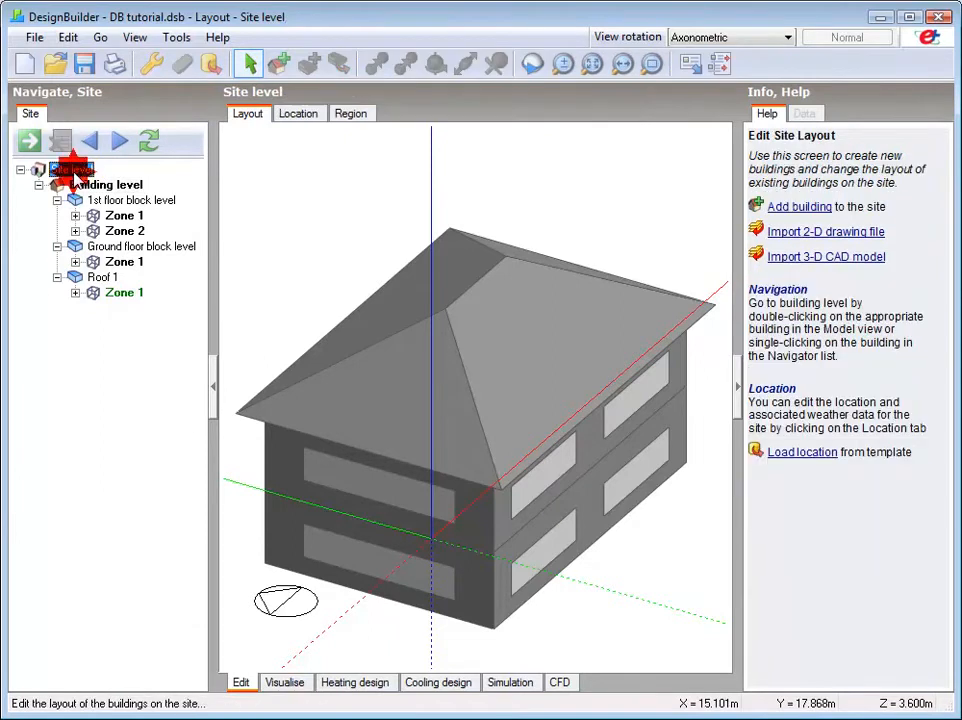
click(91, 186)
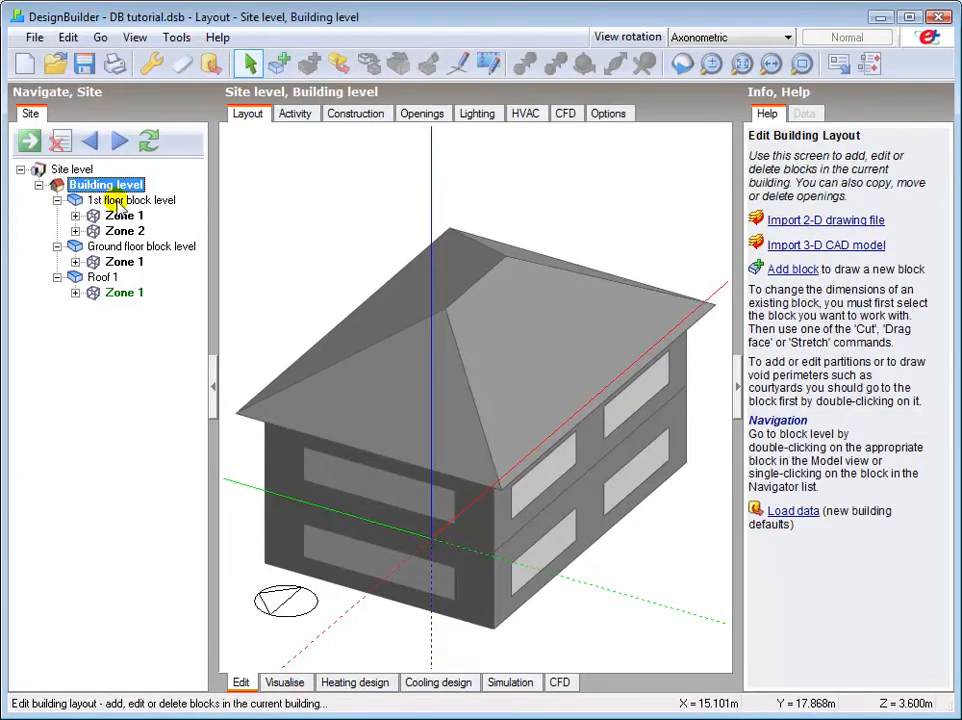
click(97, 200)
click(121, 217)
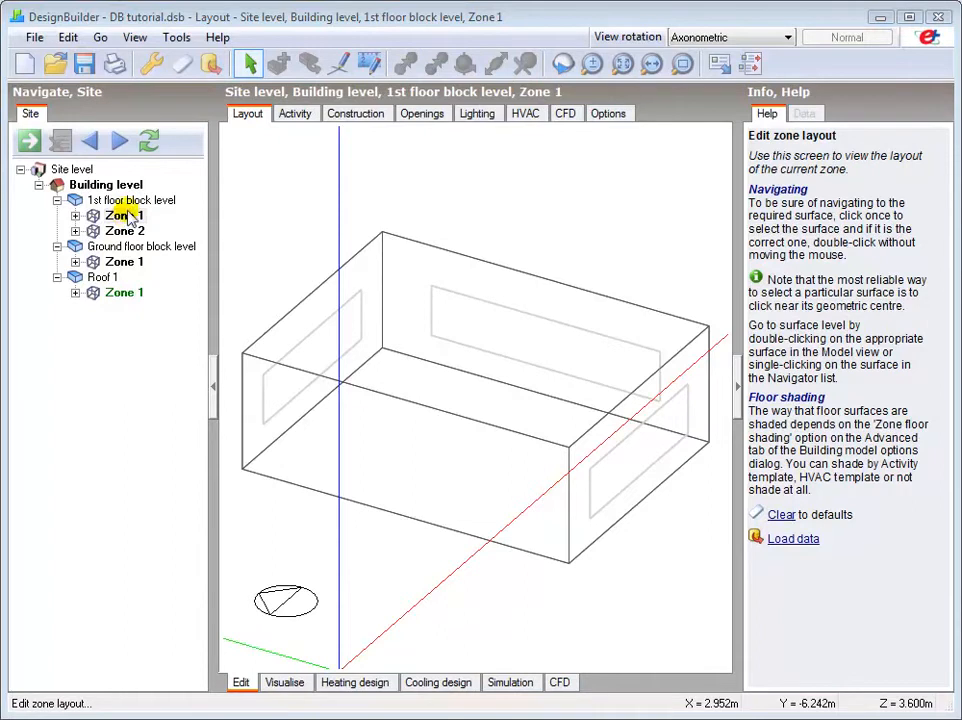
Try switching off Learning mode in the program options, and discard the change
click(174, 40)
click(199, 64)
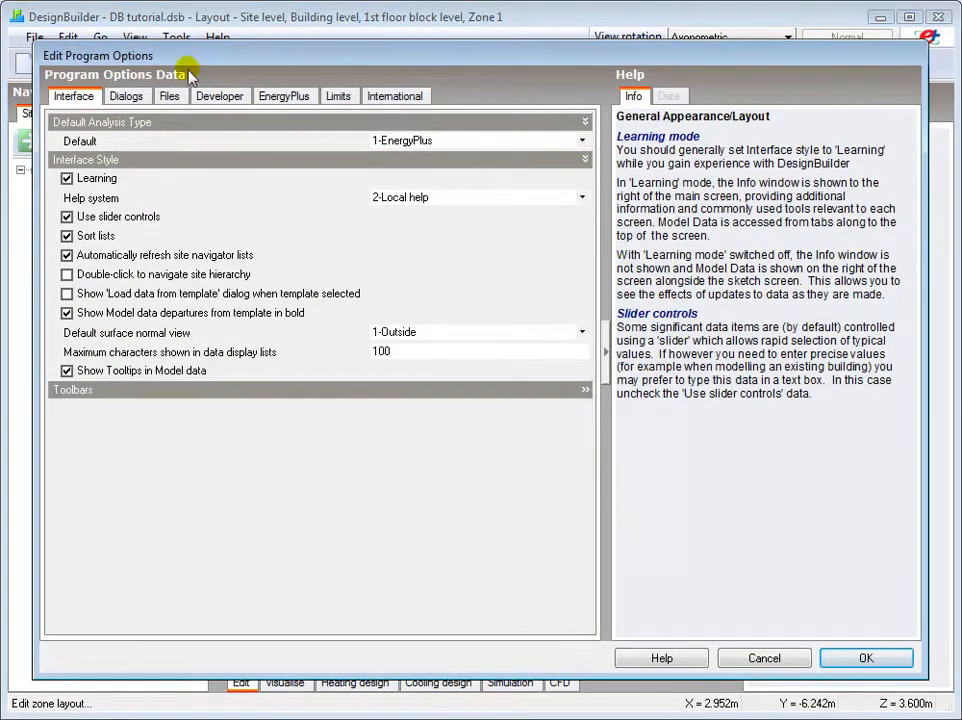
click(67, 178)
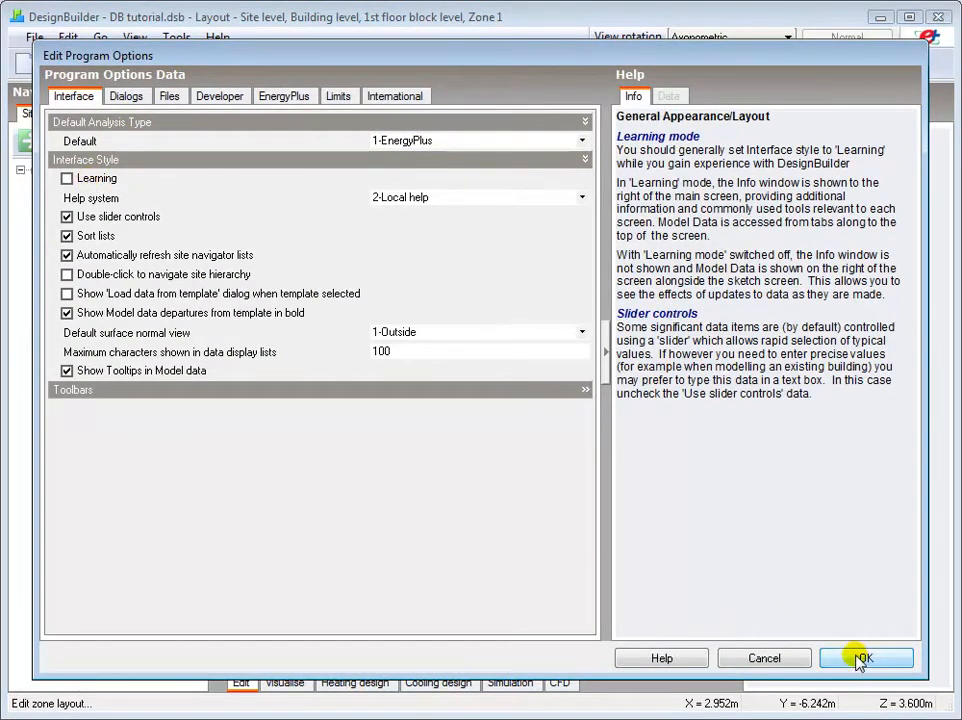
click(764, 660)
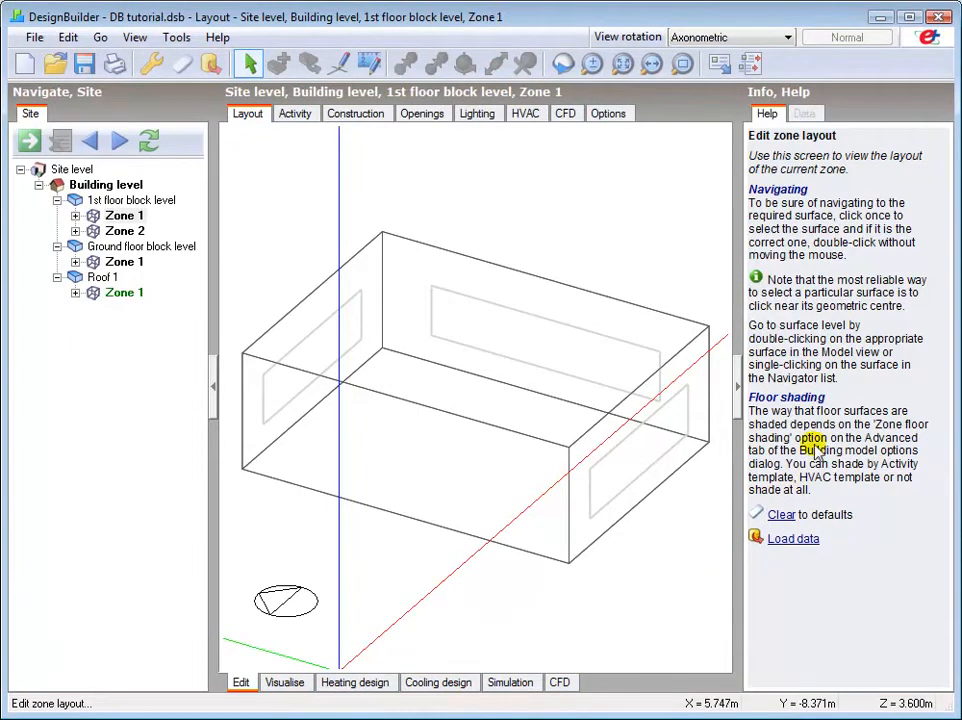
Collapse the Info, Help pane to enlarge the model view
mouse_move(735, 304)
mouse_down()
mouse_move(585, 296)
mouse_move(745, 297)
mouse_up()
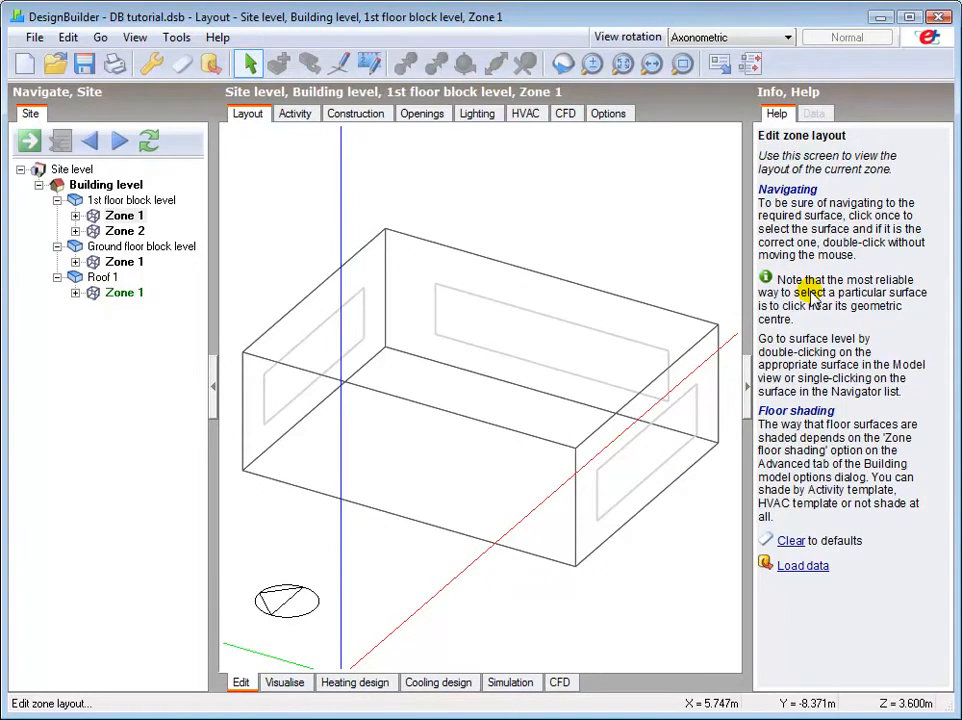
click(745, 388)
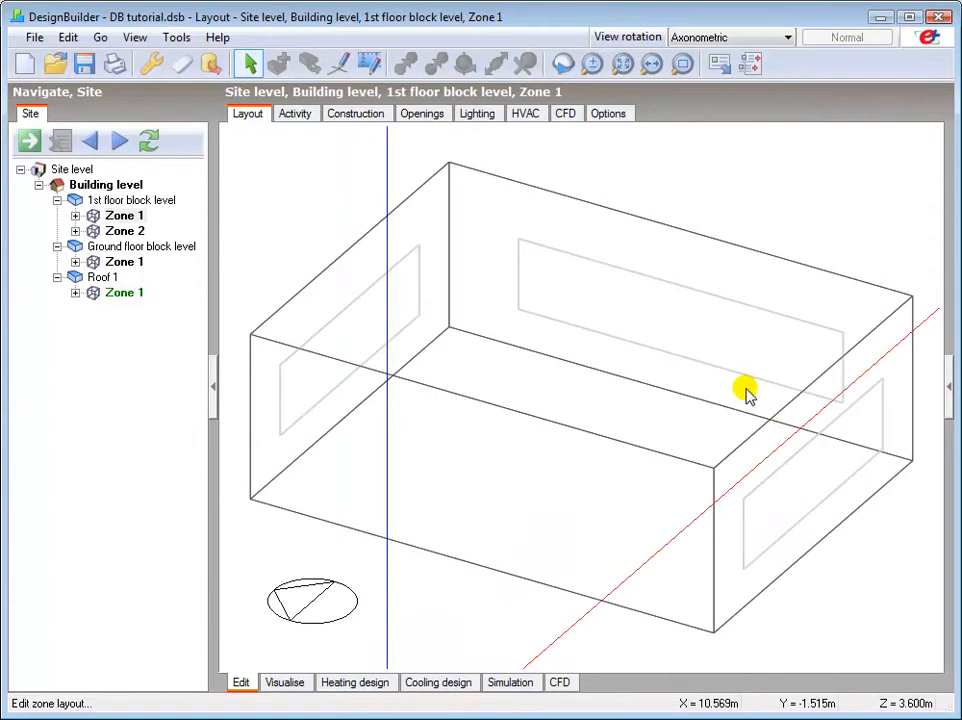
Visualise the whole building as a rendered model and orbit around it to inspect its facades
click(95, 185)
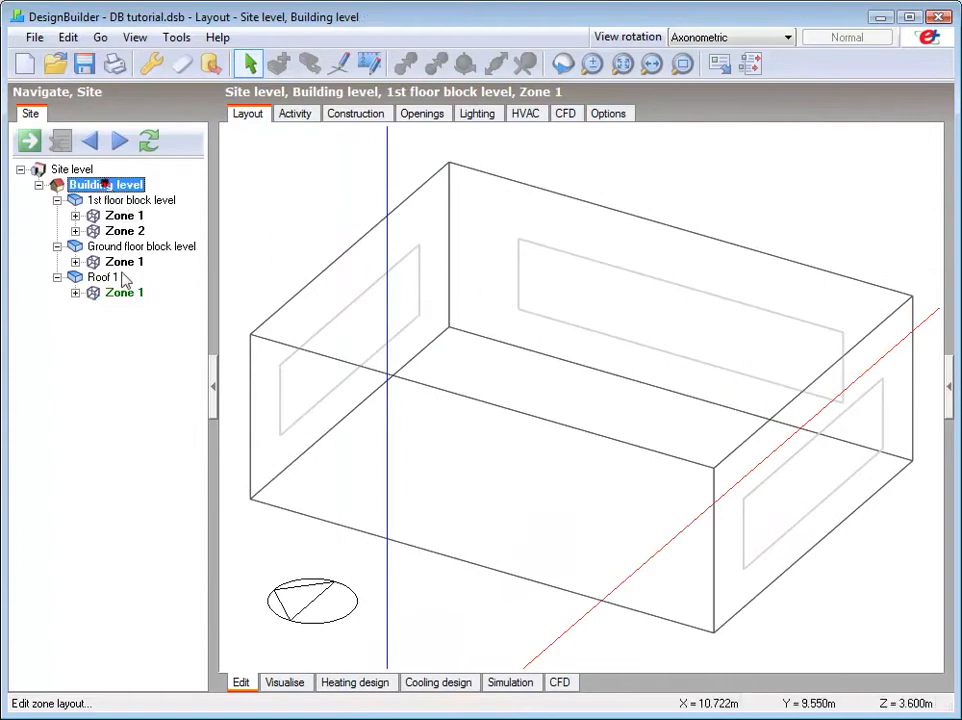
click(287, 683)
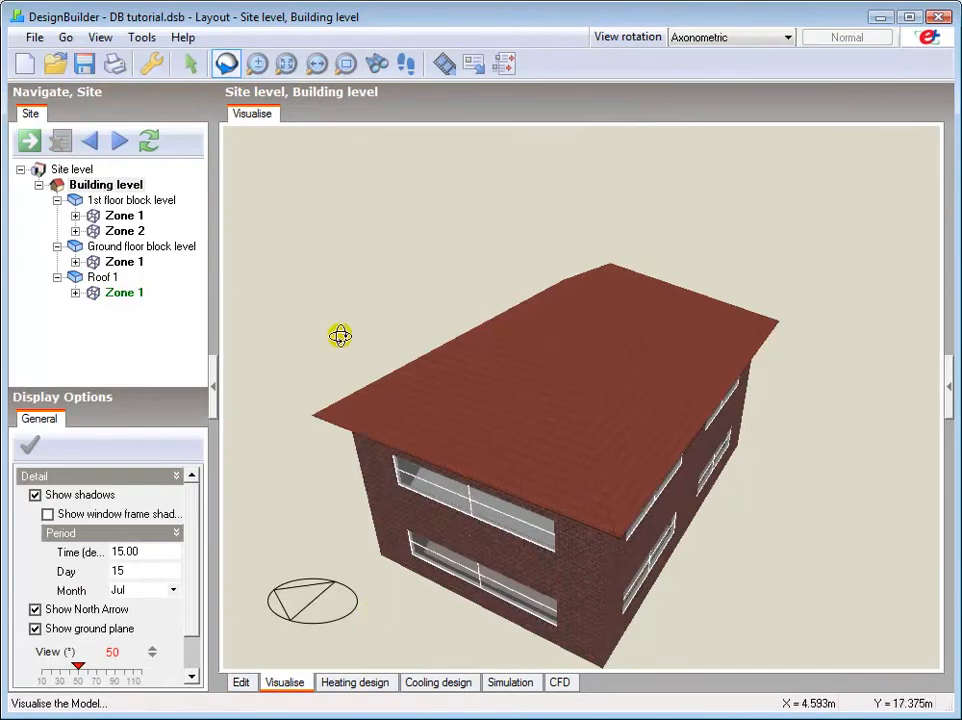
drag(341, 321, 741, 260)
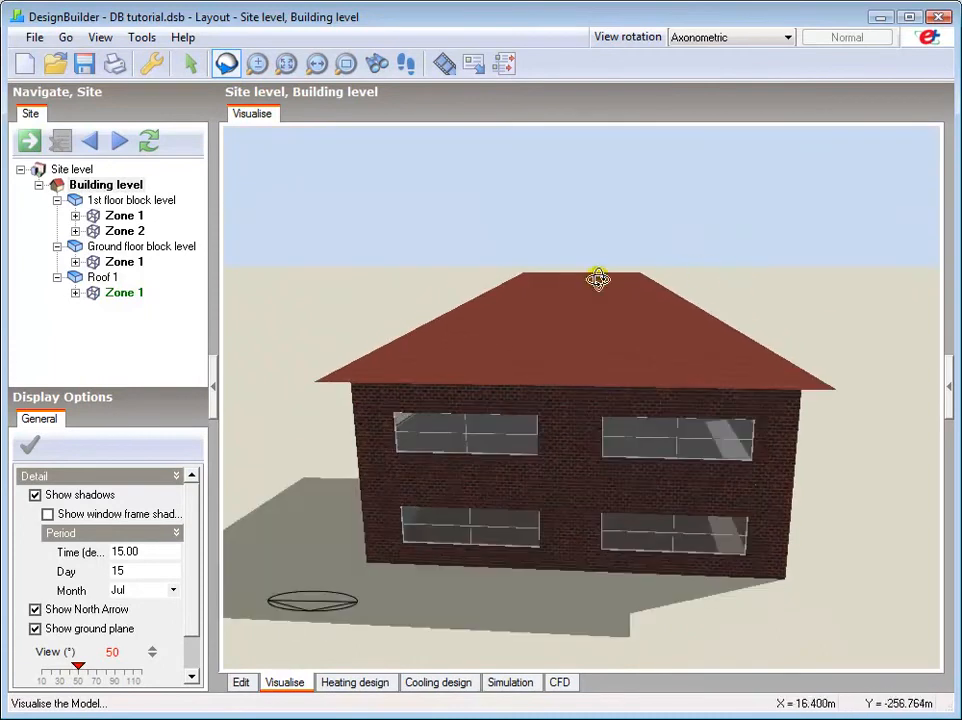
drag(497, 334, 621, 290)
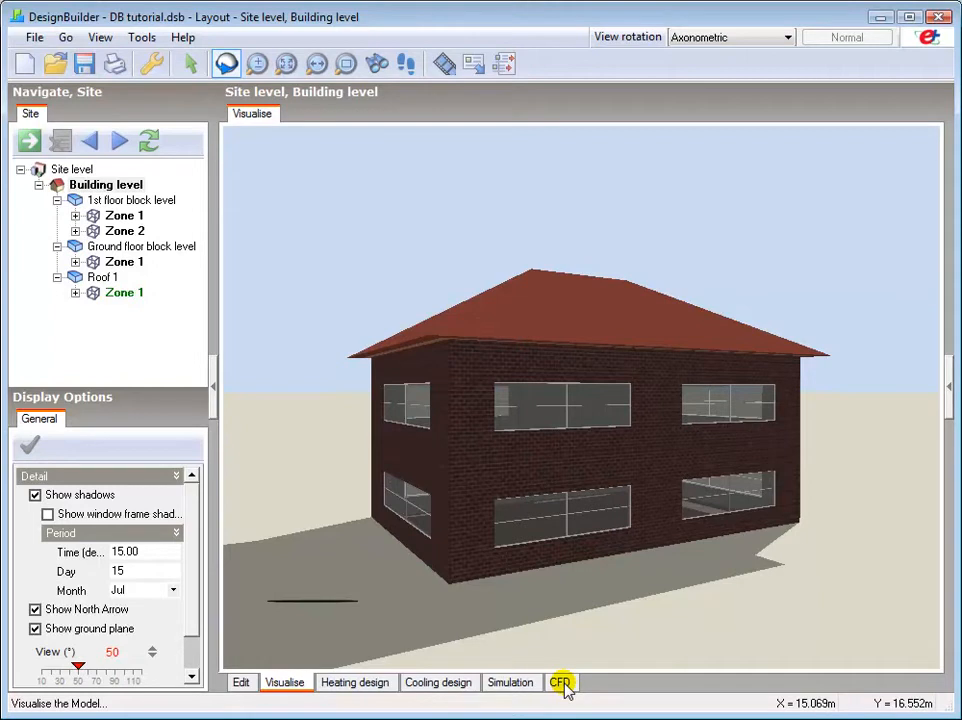
Return to the building's edit layout and rotate the model back to an axonometric view
click(242, 682)
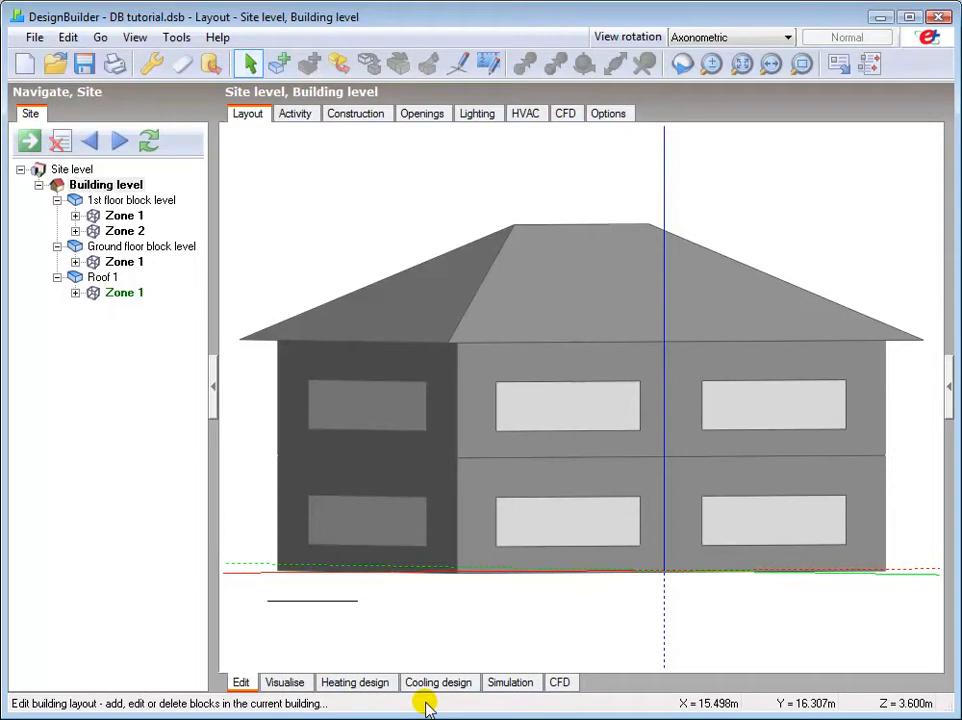
key(Up)
key(Right)
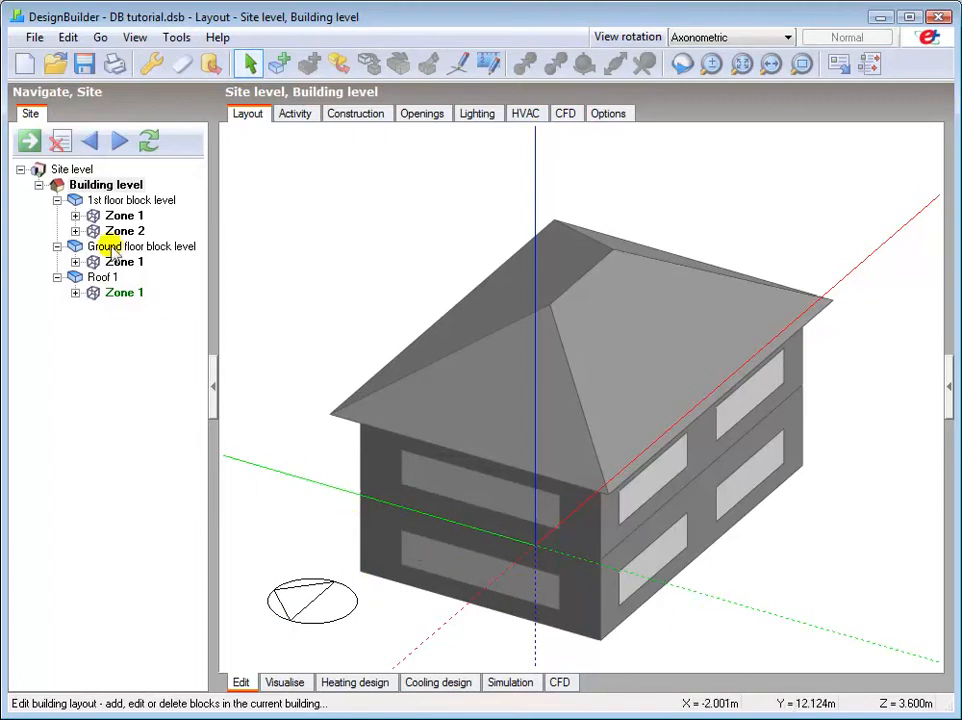
Examine the site orientation setting in the Site Details of the site-level location data
click(79, 169)
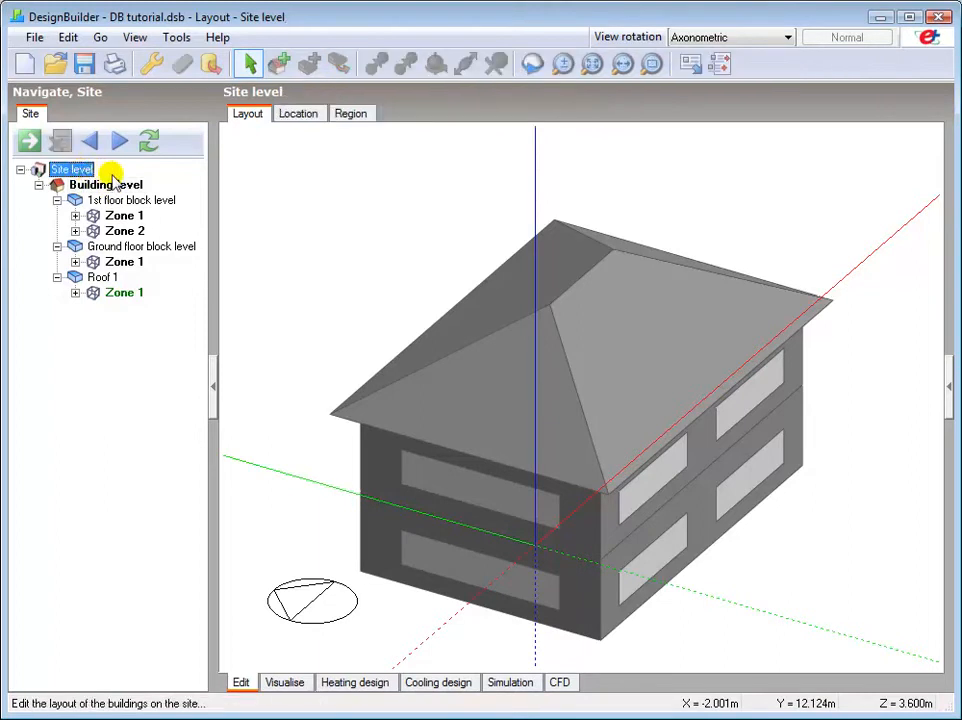
click(291, 116)
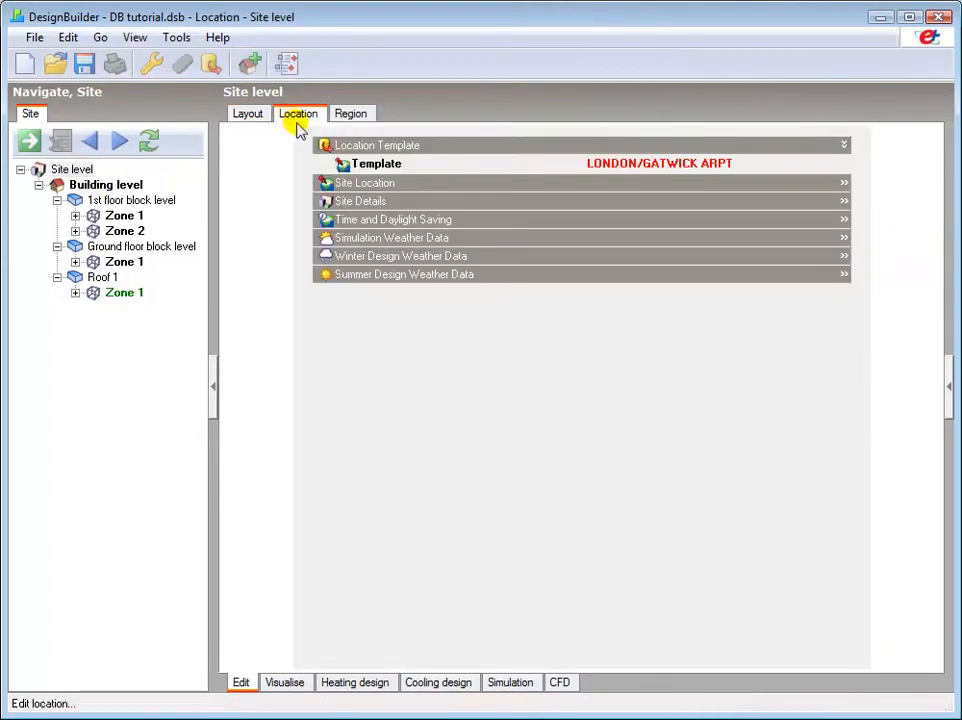
click(344, 201)
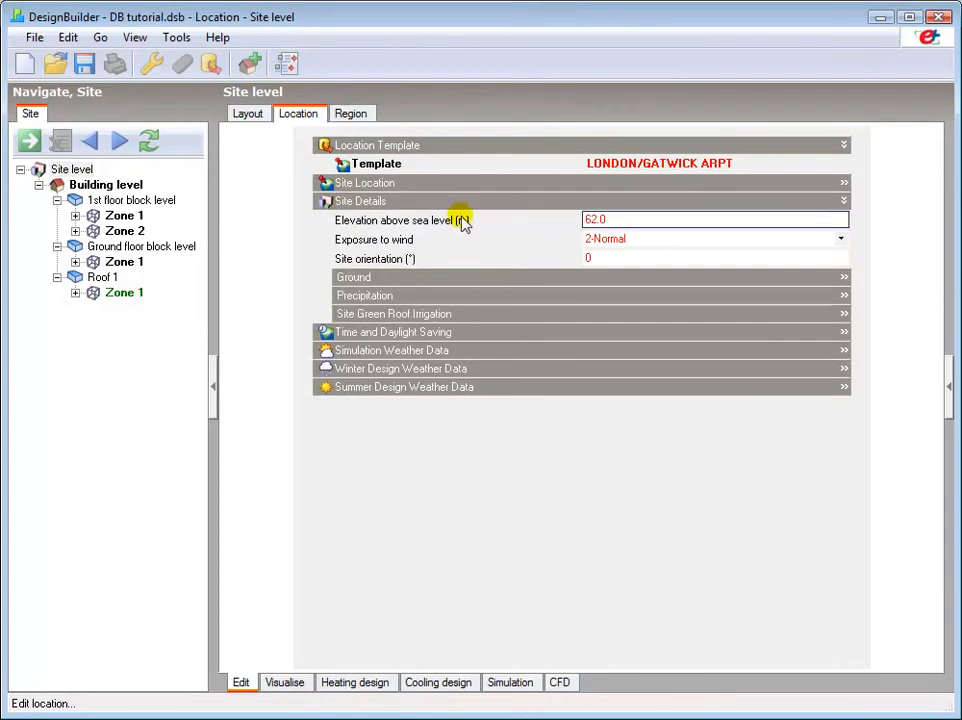
click(619, 257)
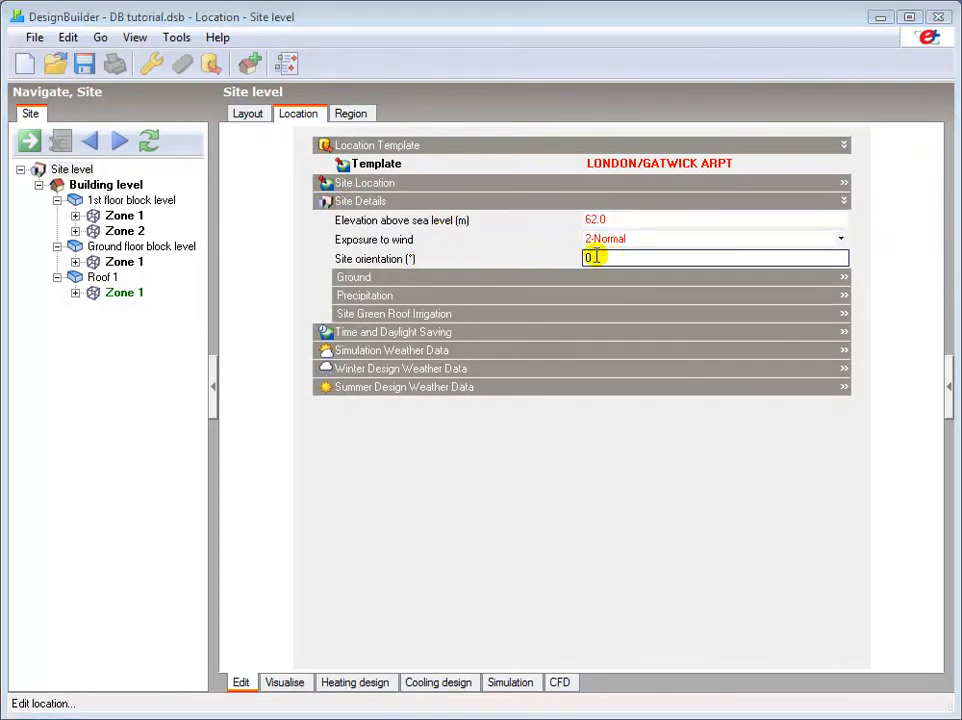
Return to building level, orbit the model to view it from below, and restore the Axonometric view
click(108, 186)
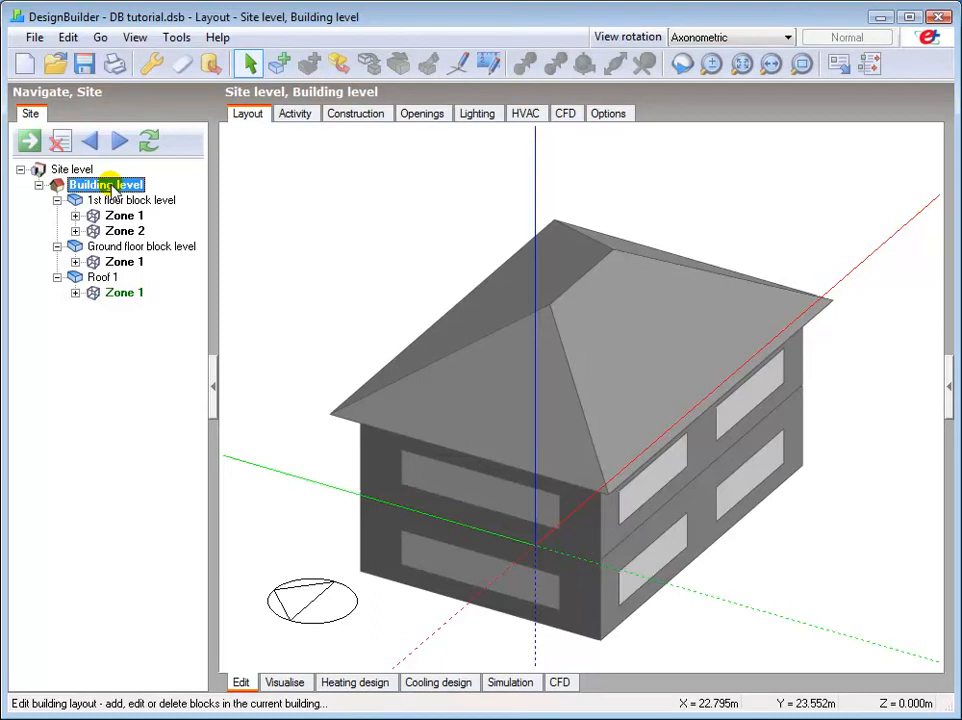
click(703, 45)
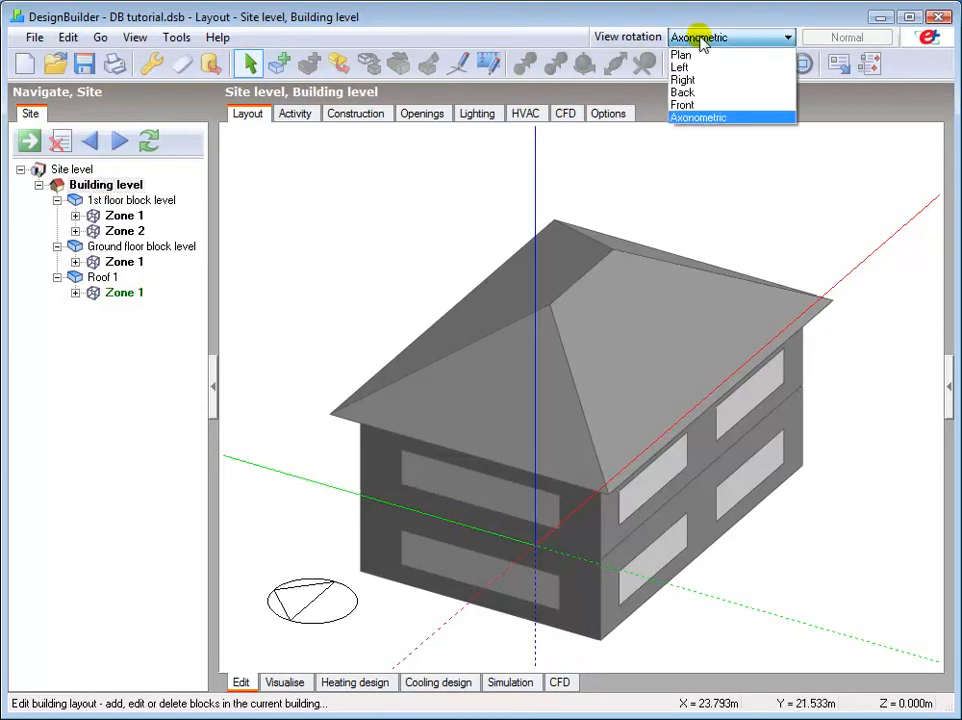
click(702, 40)
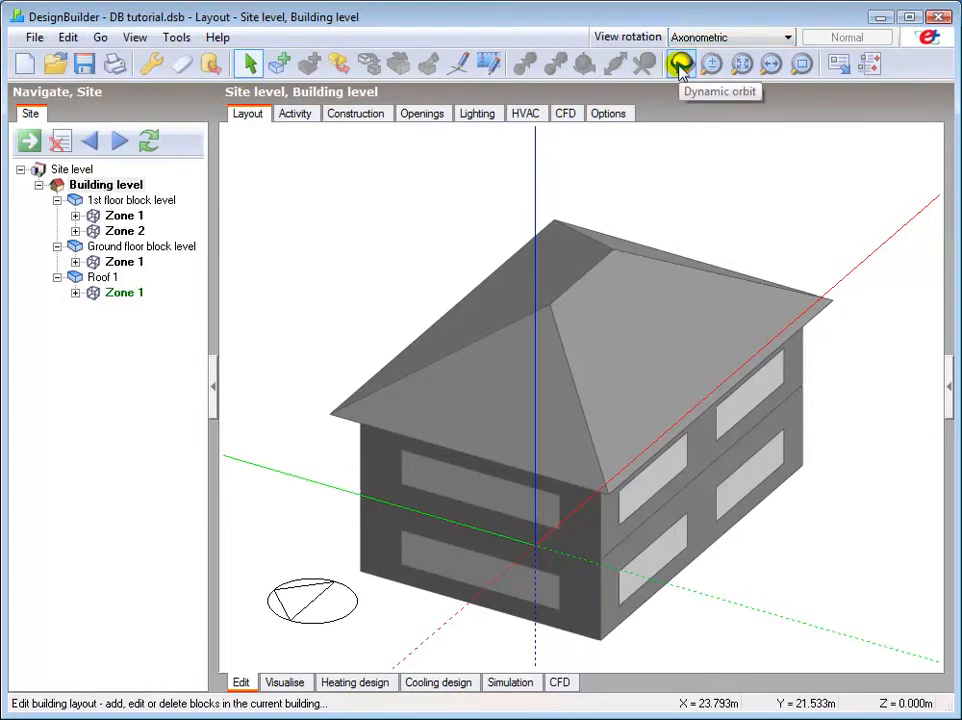
click(680, 66)
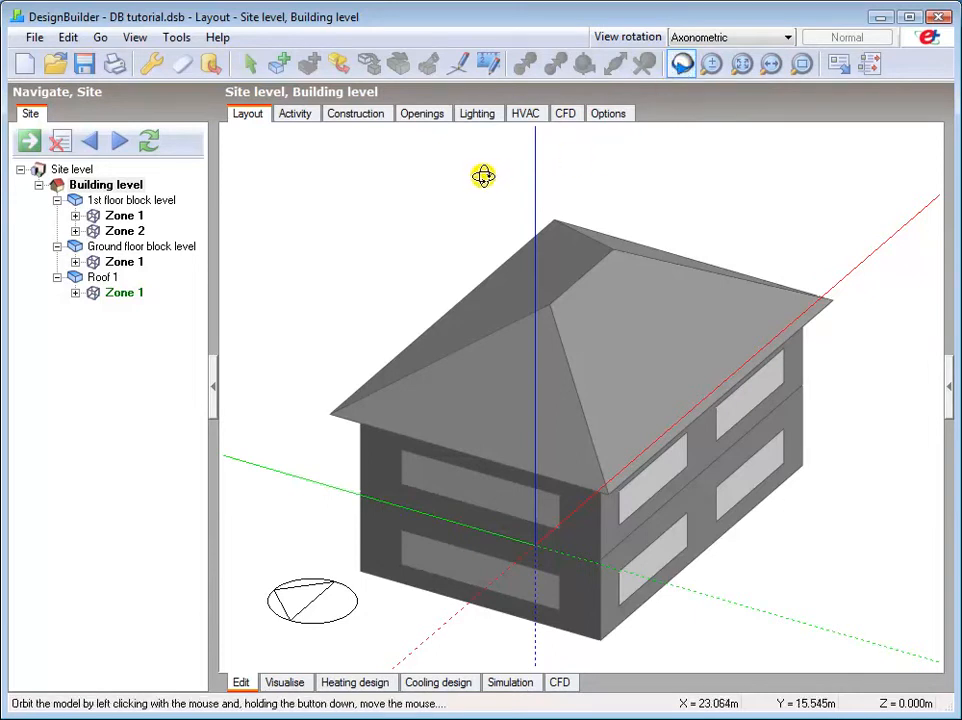
drag(277, 218, 786, 310)
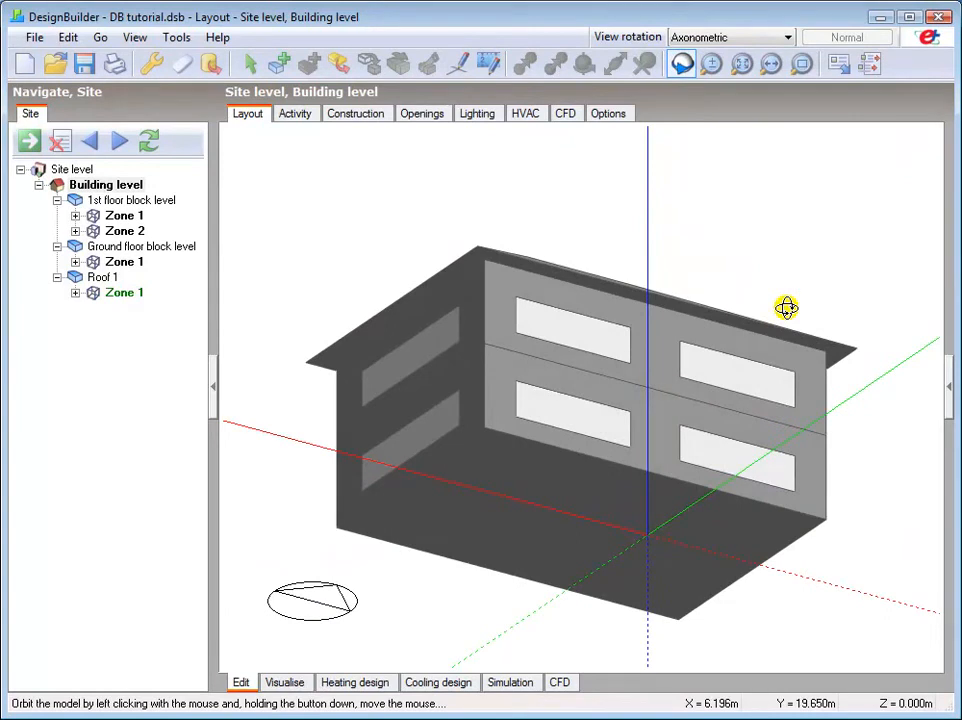
click(726, 37)
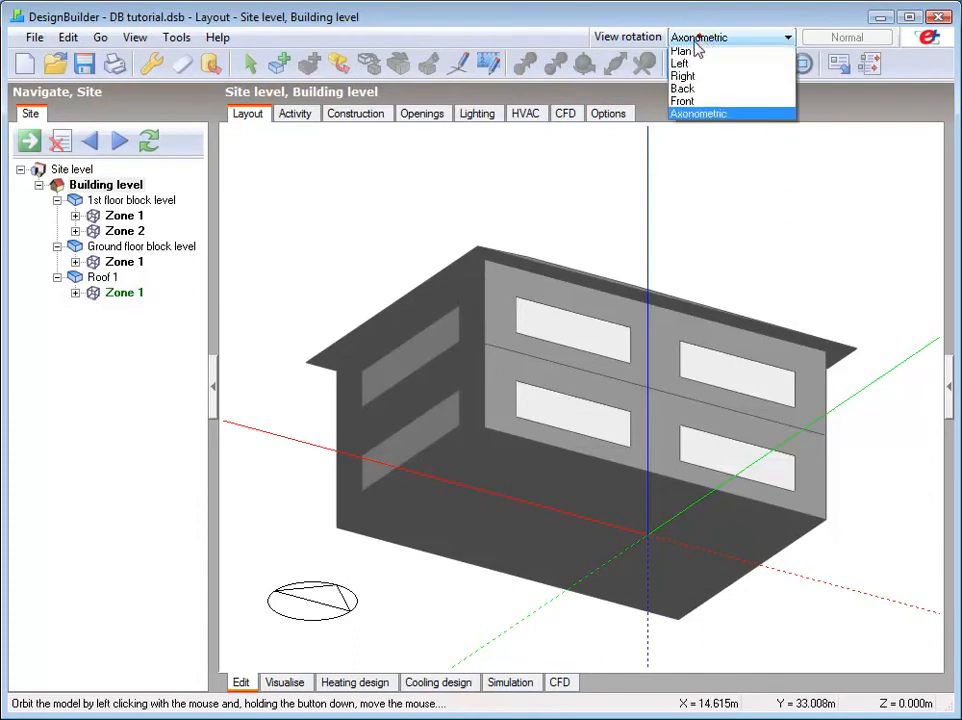
click(698, 118)
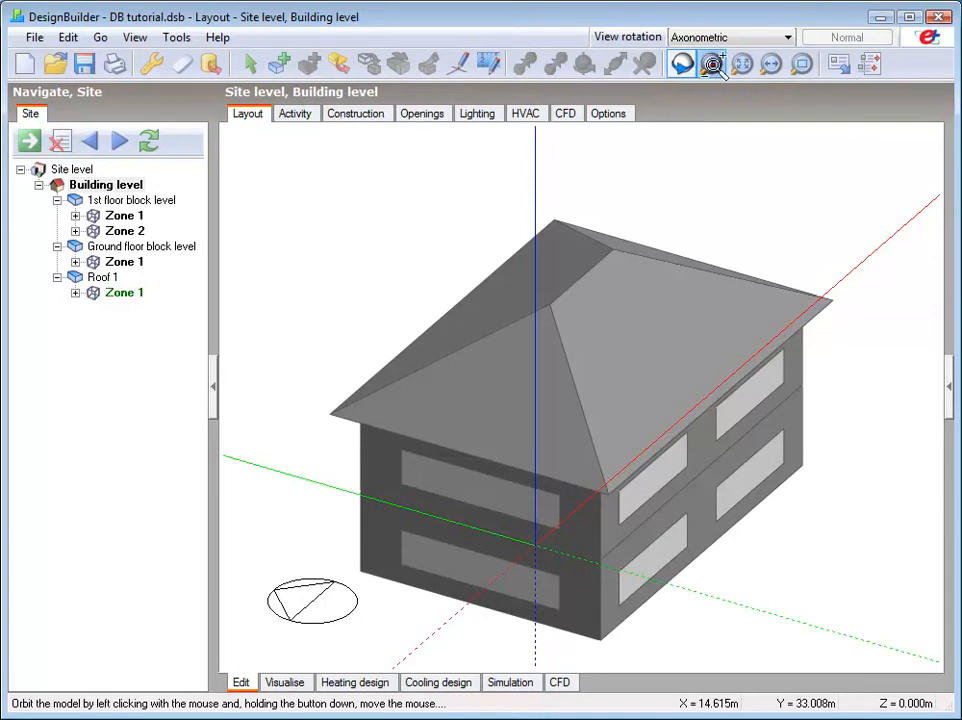
Zoom the building model in and out with Dynamic Zoom, then fit the whole model in the view
click(712, 65)
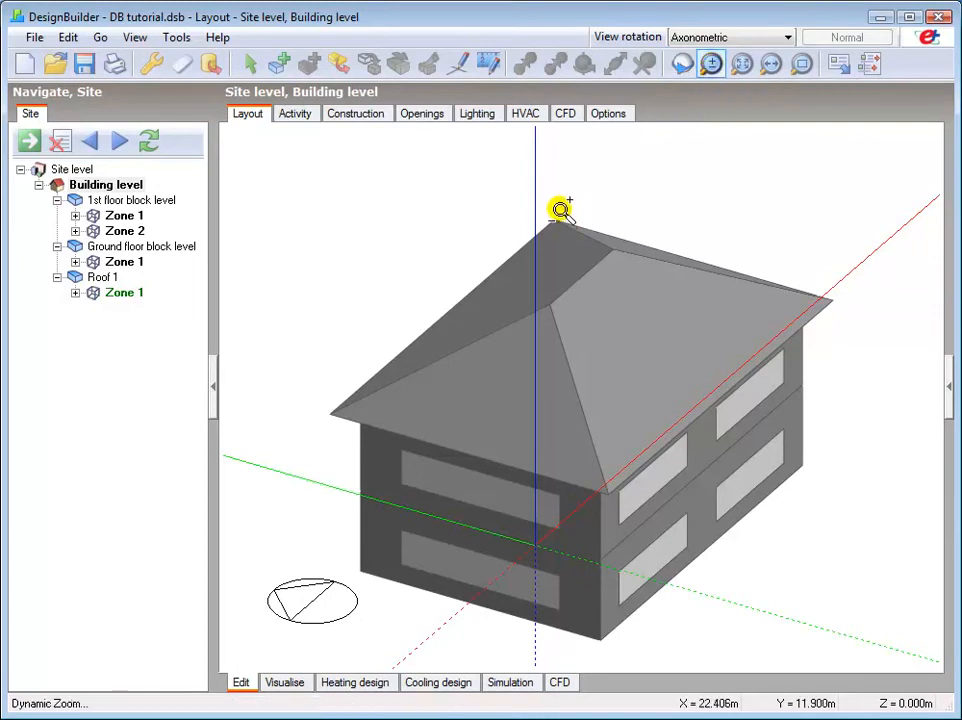
drag(558, 174, 578, 218)
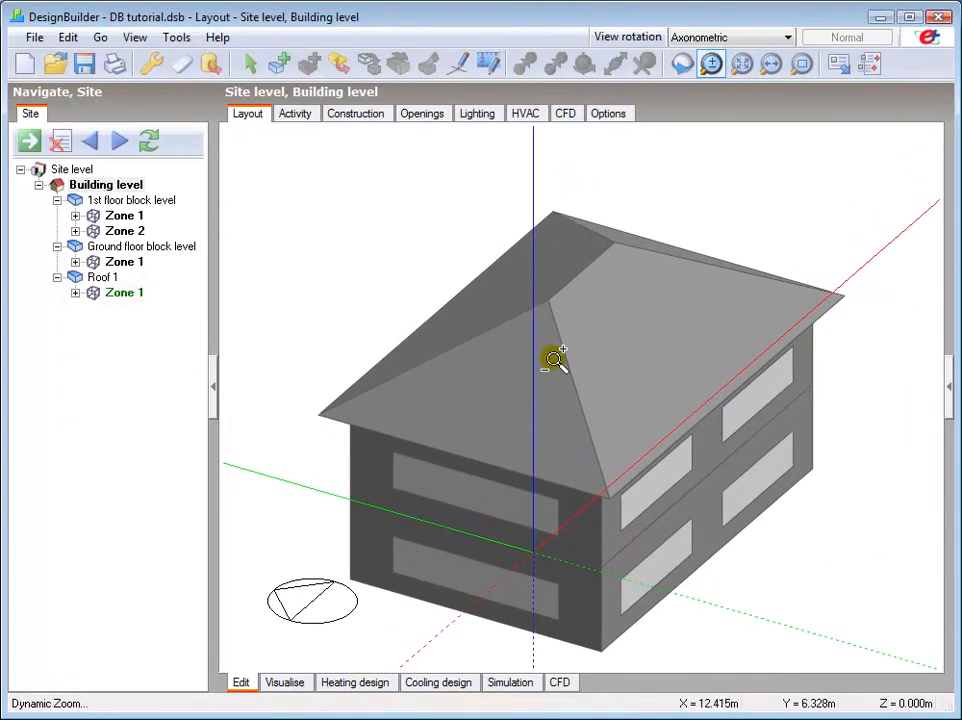
scroll(553, 360, down, 2)
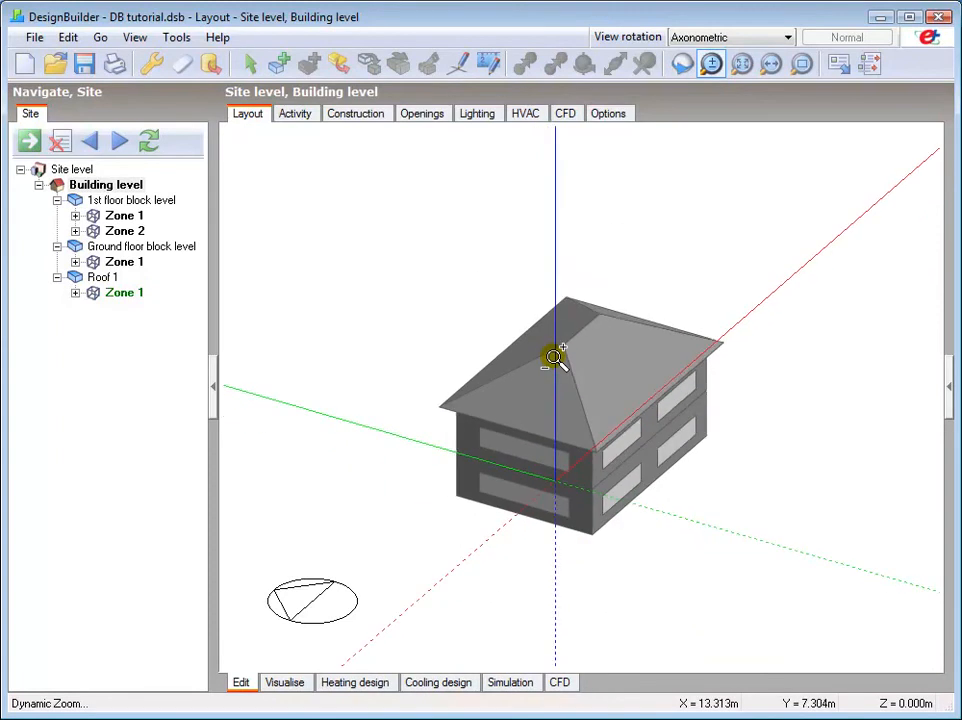
scroll(553, 358, down, 1)
scroll(553, 358, up, 5)
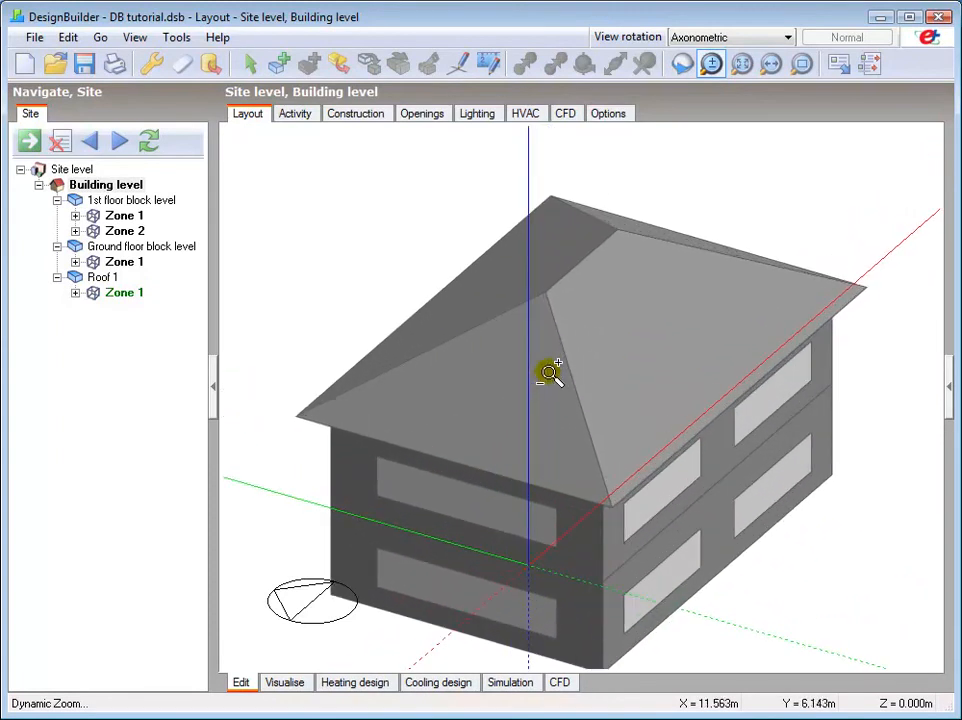
drag(550, 373, 550, 350)
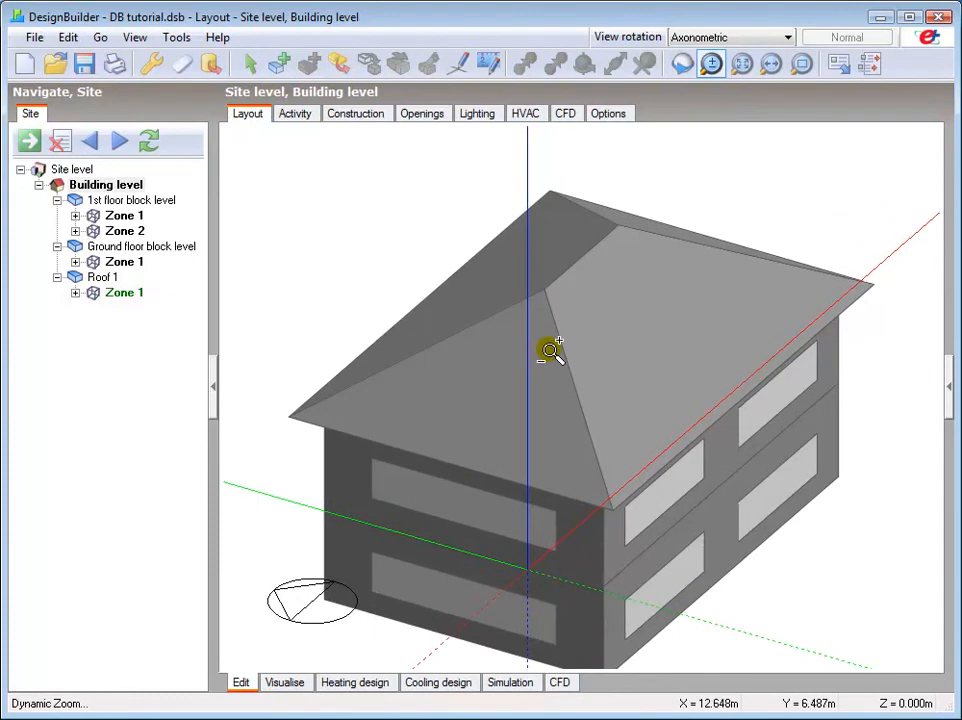
click(741, 64)
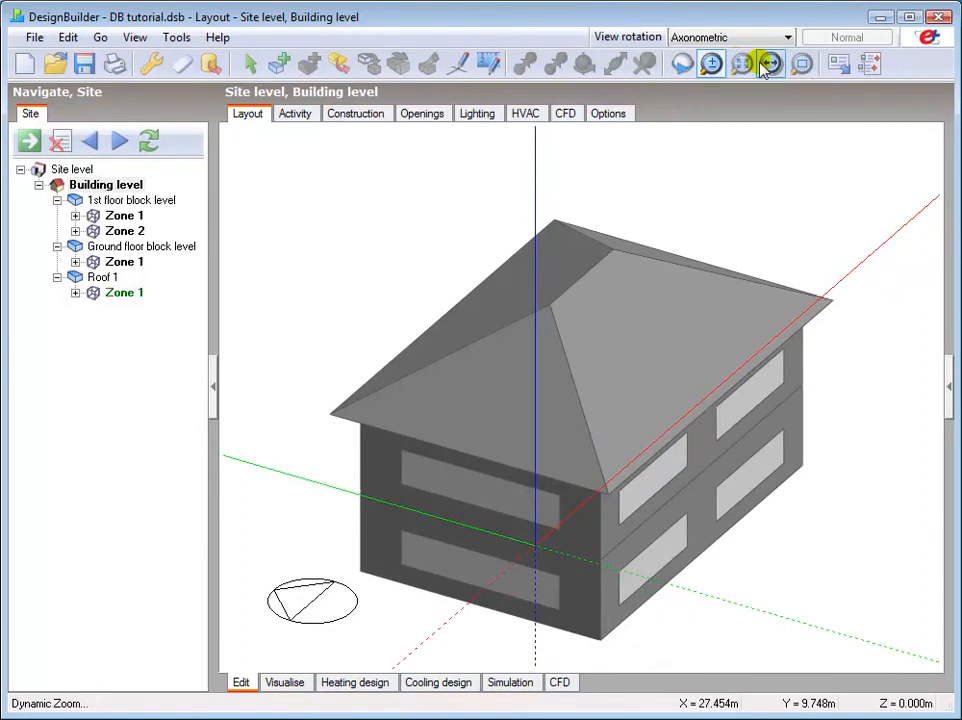
Pan the model, magnify the front facade and roof eave with Zoom window, and fit the whole building again
click(771, 63)
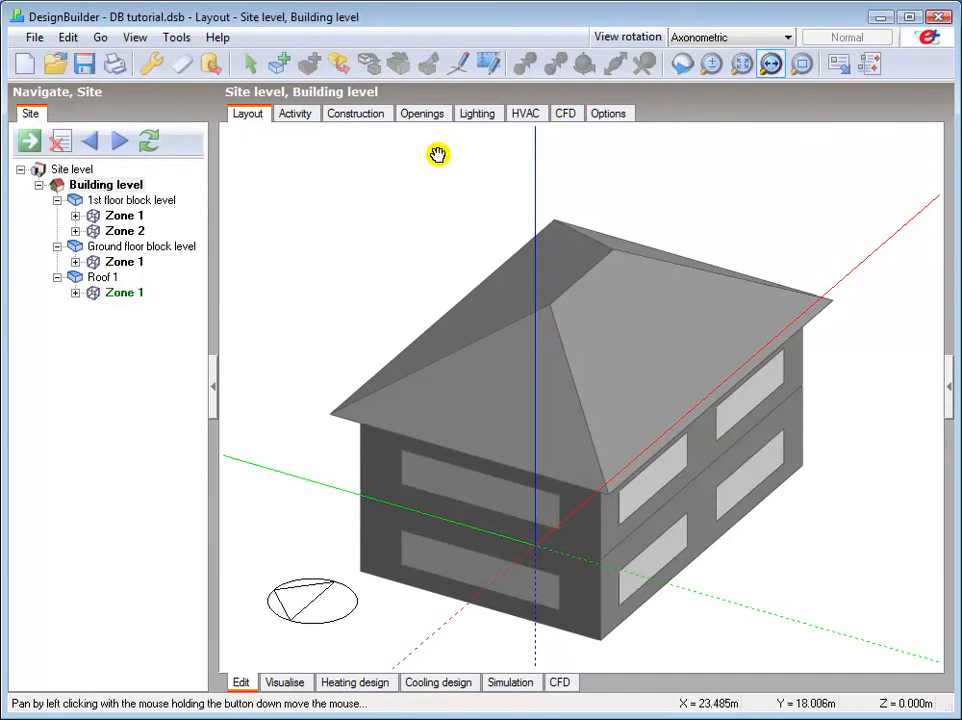
mouse_move(369, 212)
mouse_down()
mouse_move(377, 256)
mouse_move(432, 350)
mouse_move(672, 311)
mouse_move(565, 112)
mouse_move(333, 217)
mouse_move(410, 247)
mouse_move(389, 213)
mouse_up()
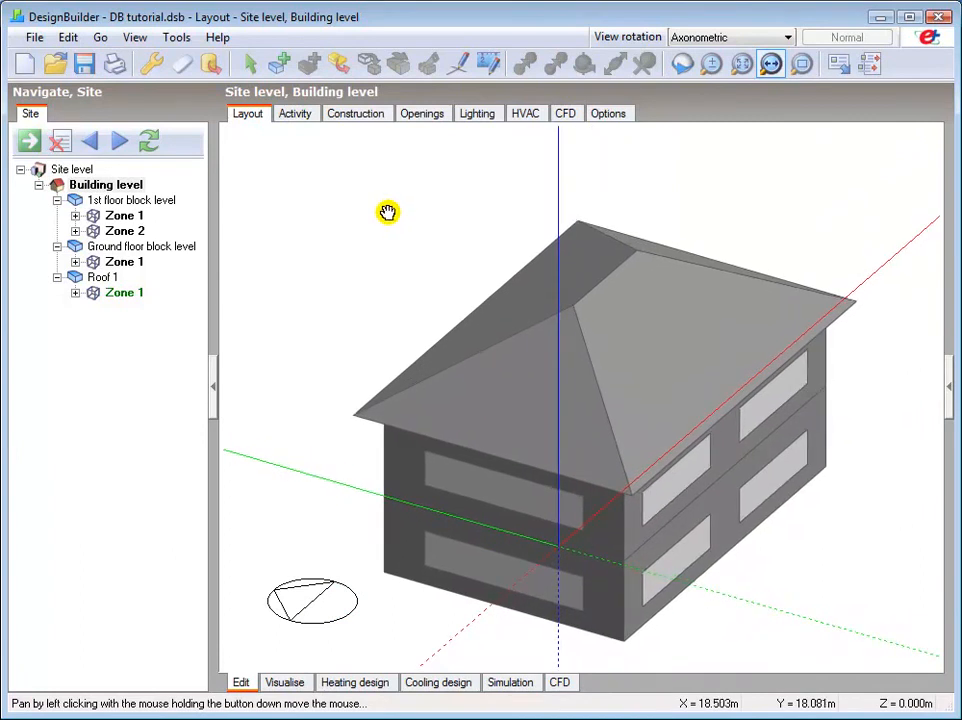
click(801, 66)
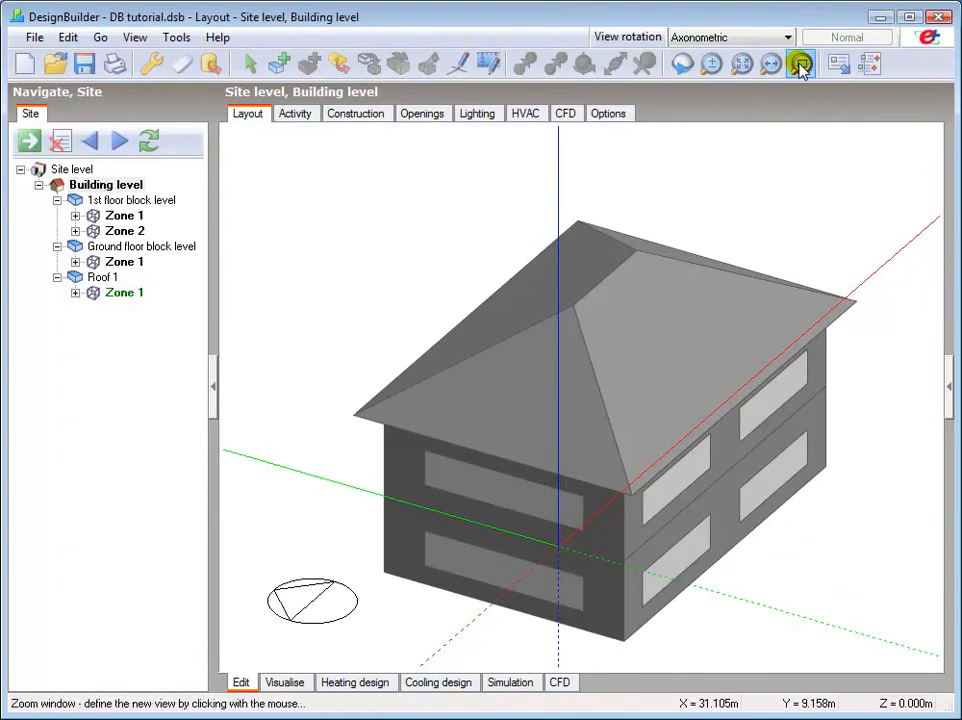
click(335, 585)
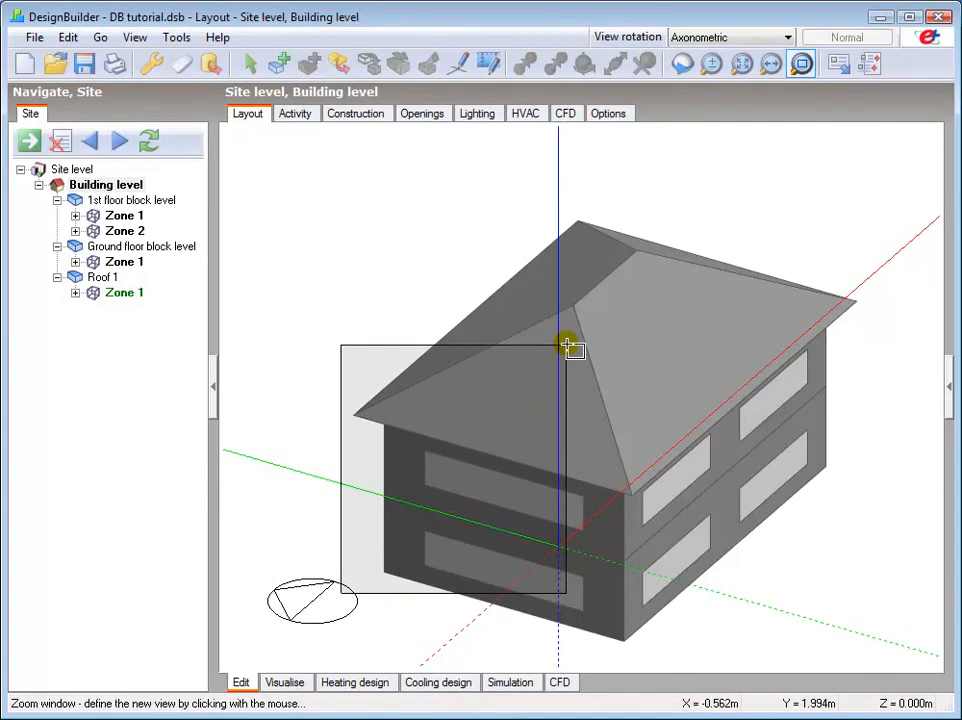
click(567, 346)
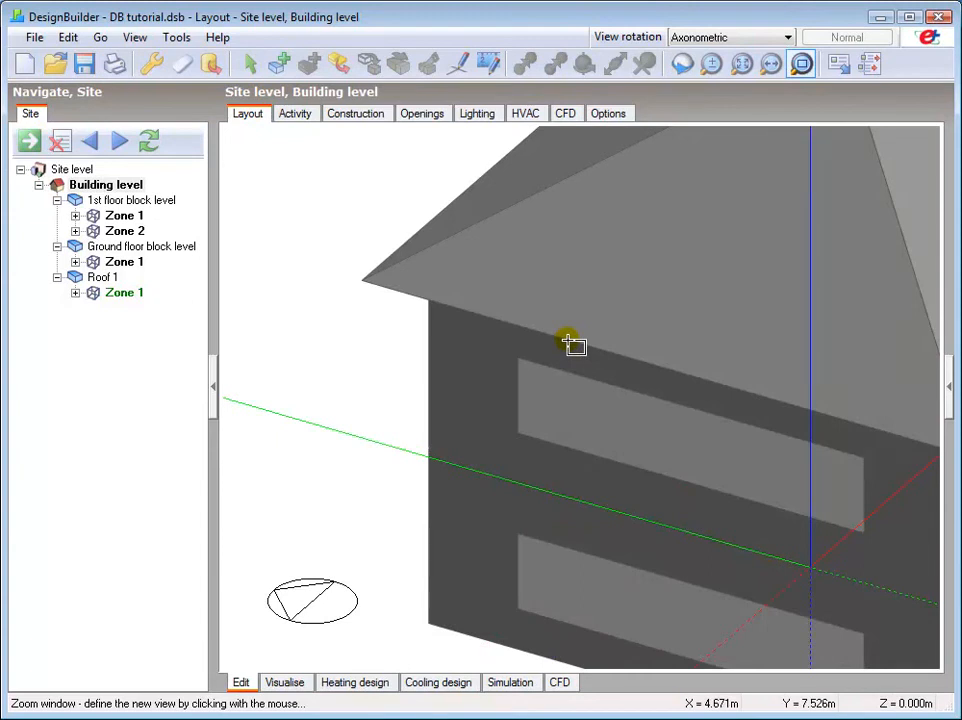
key(Escape)
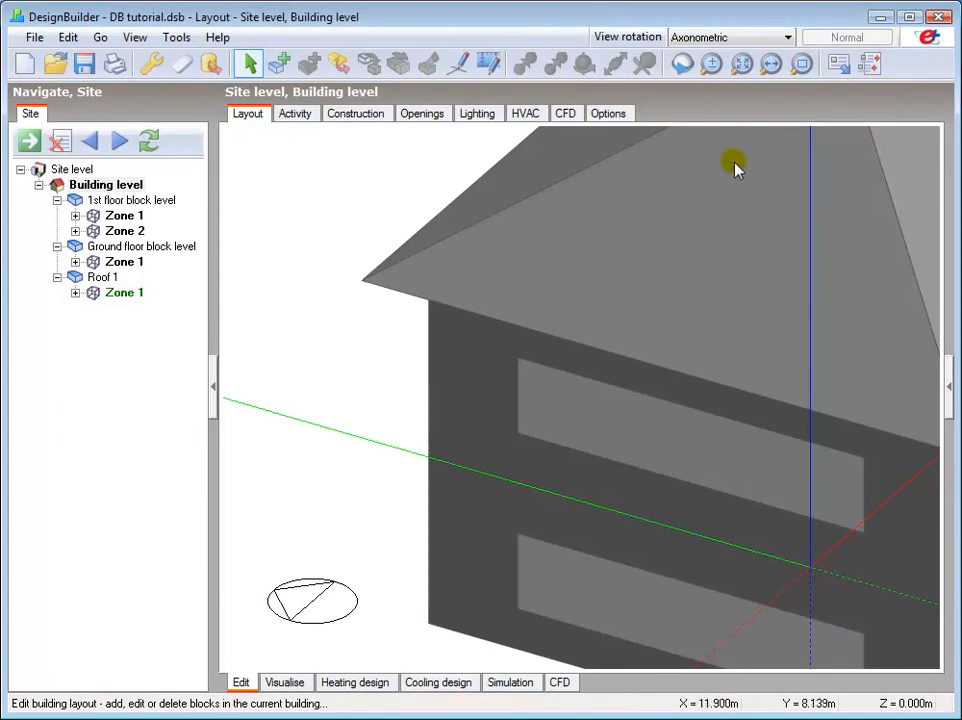
click(741, 64)
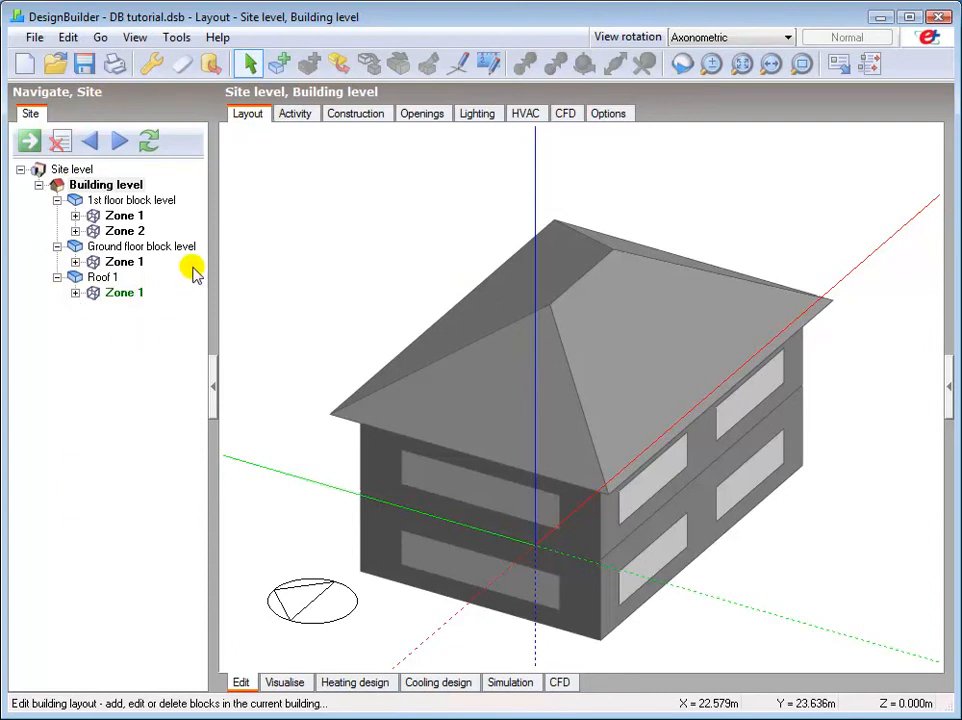
Step down the site hierarchy from site level through the 1st floor block and Zone 1 to the external window of its 34.476 m2 wall
click(74, 170)
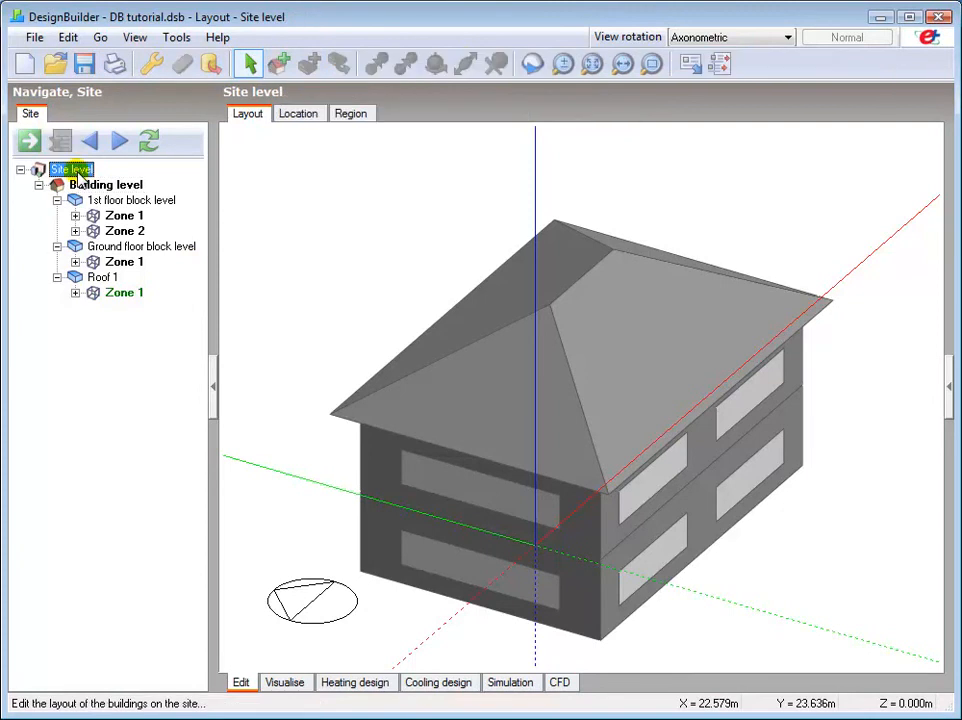
click(98, 186)
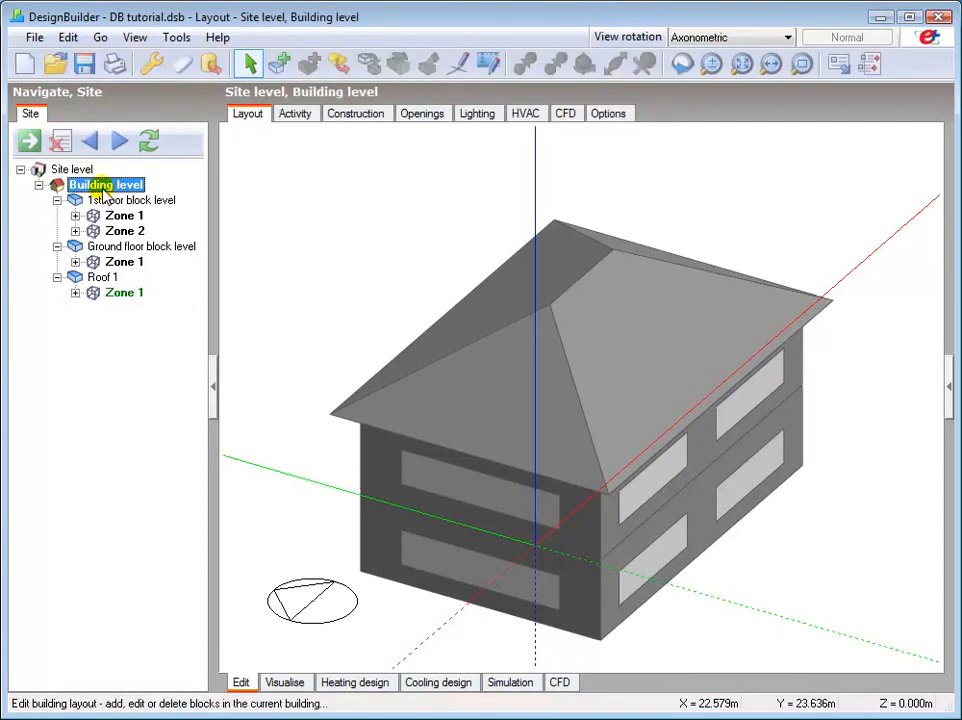
click(125, 201)
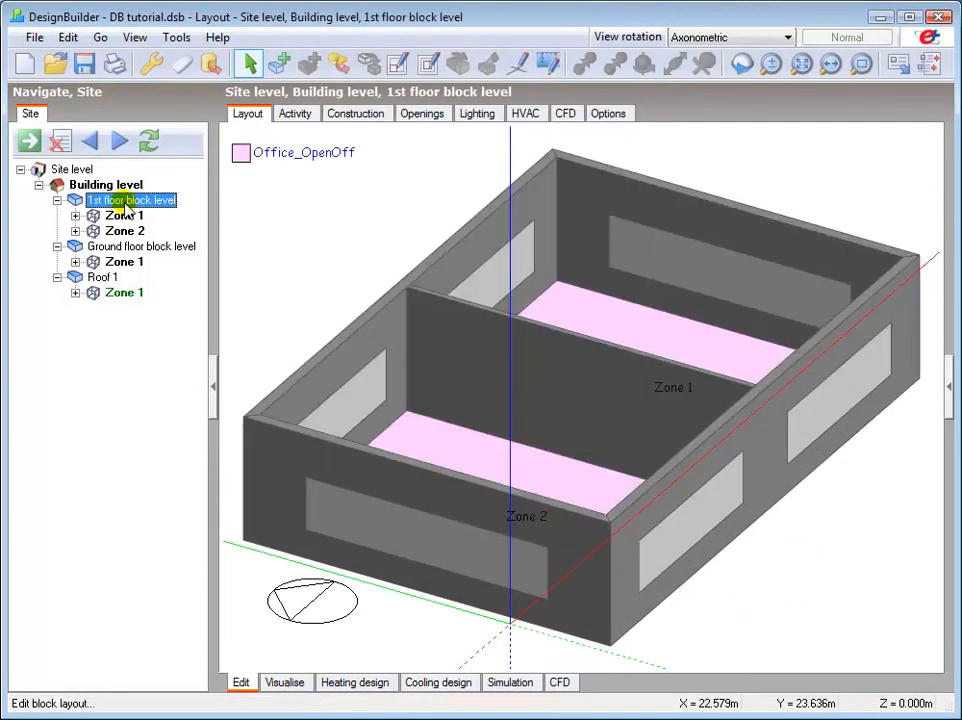
click(123, 216)
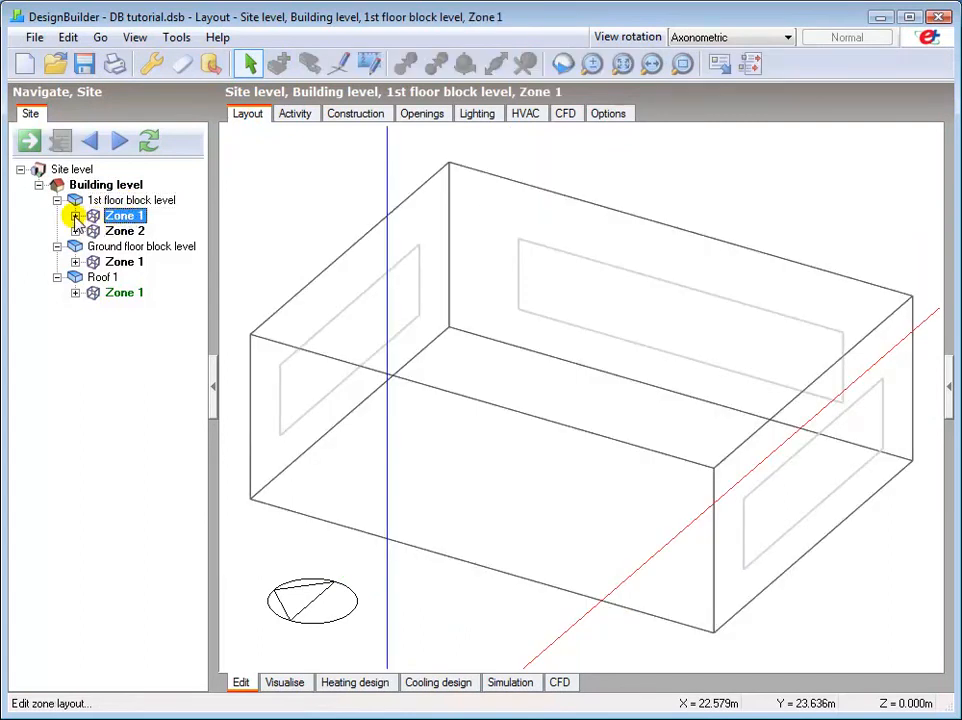
click(75, 216)
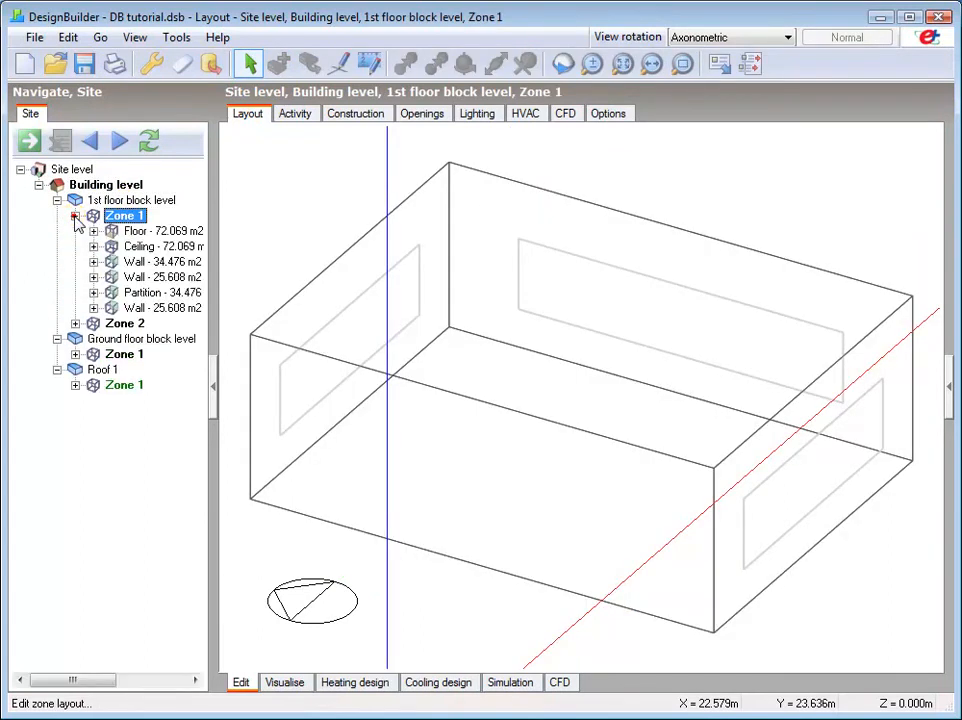
click(136, 231)
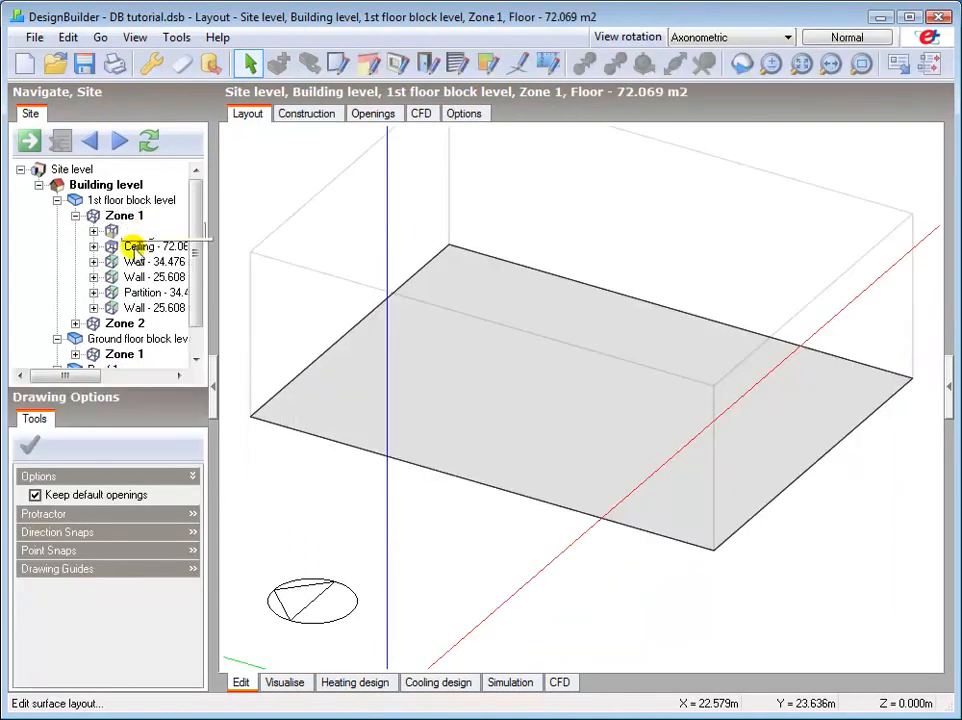
click(93, 262)
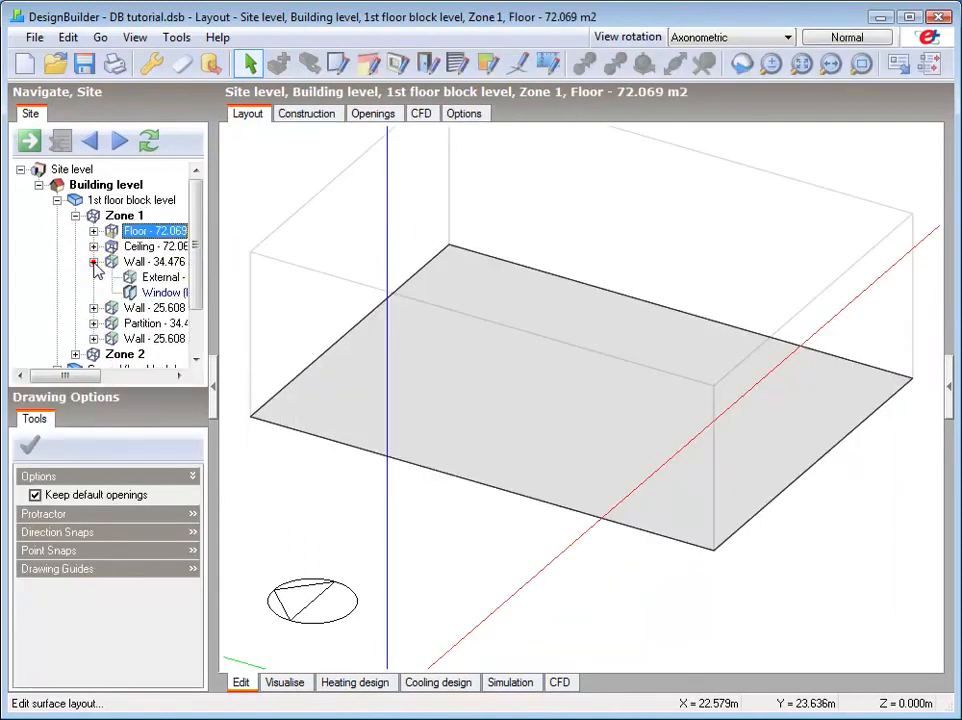
click(151, 293)
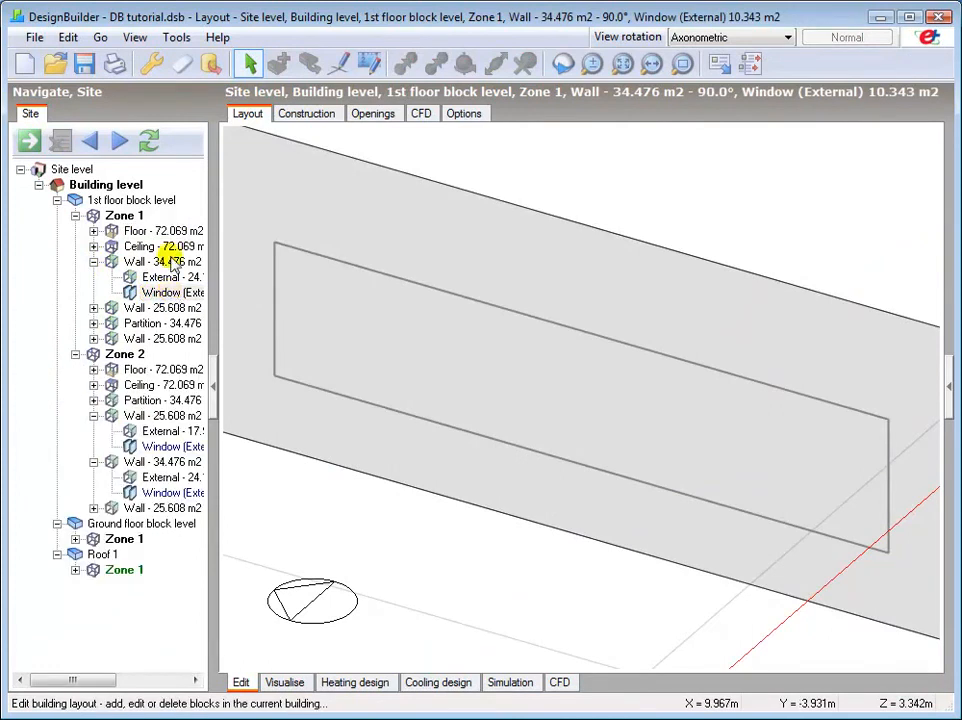
Return to building level and drill down within the model view through the ground floor block to an external window of its 51.215 m2 wall
click(118, 186)
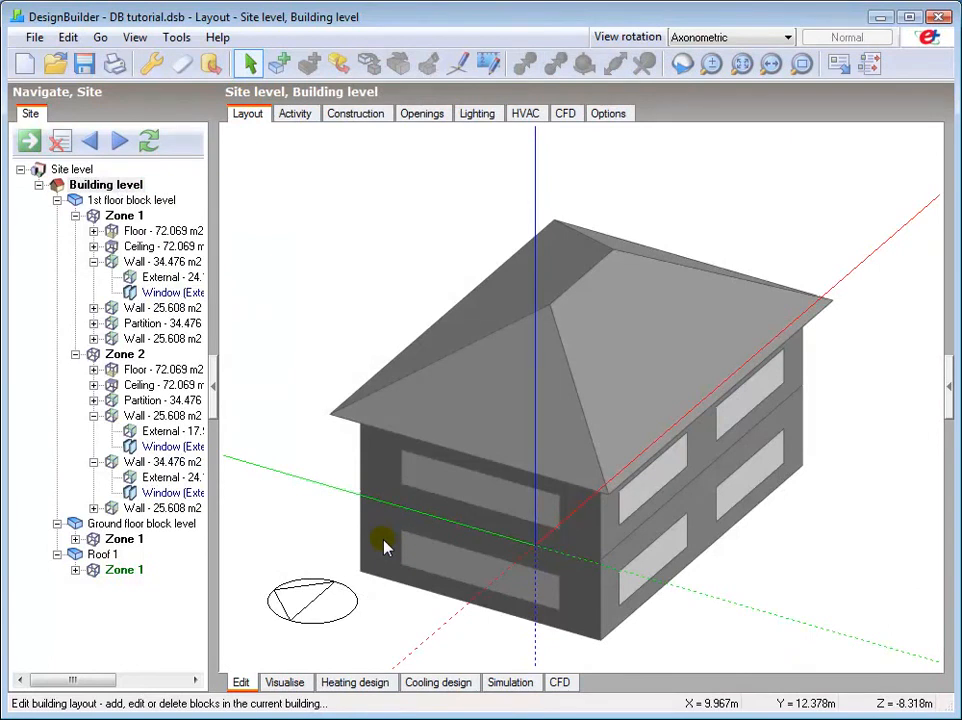
click(385, 545)
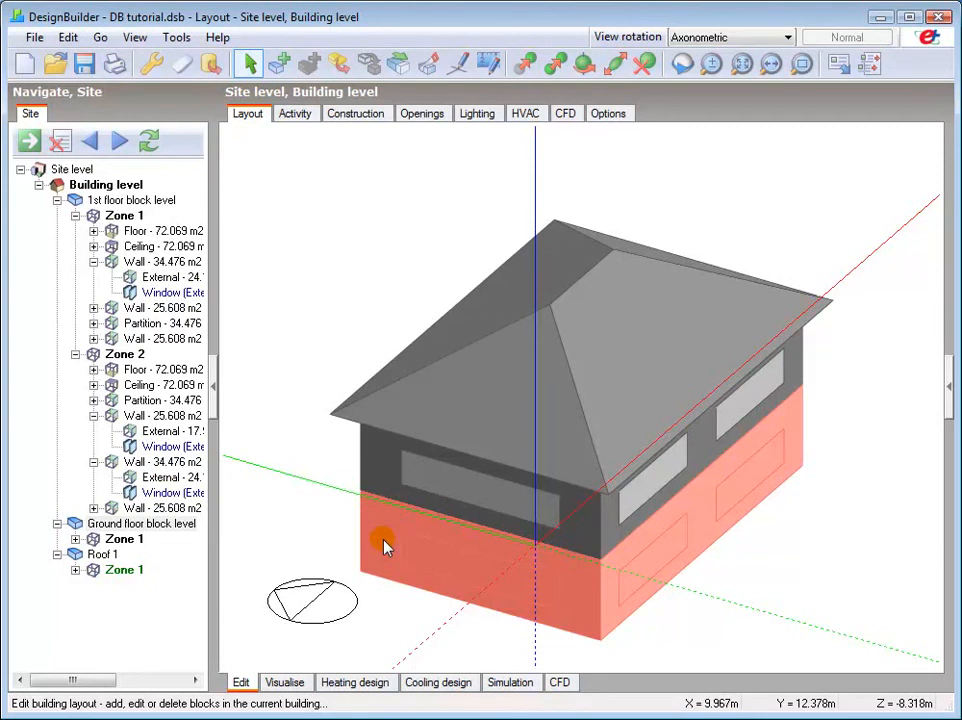
double_click(385, 545)
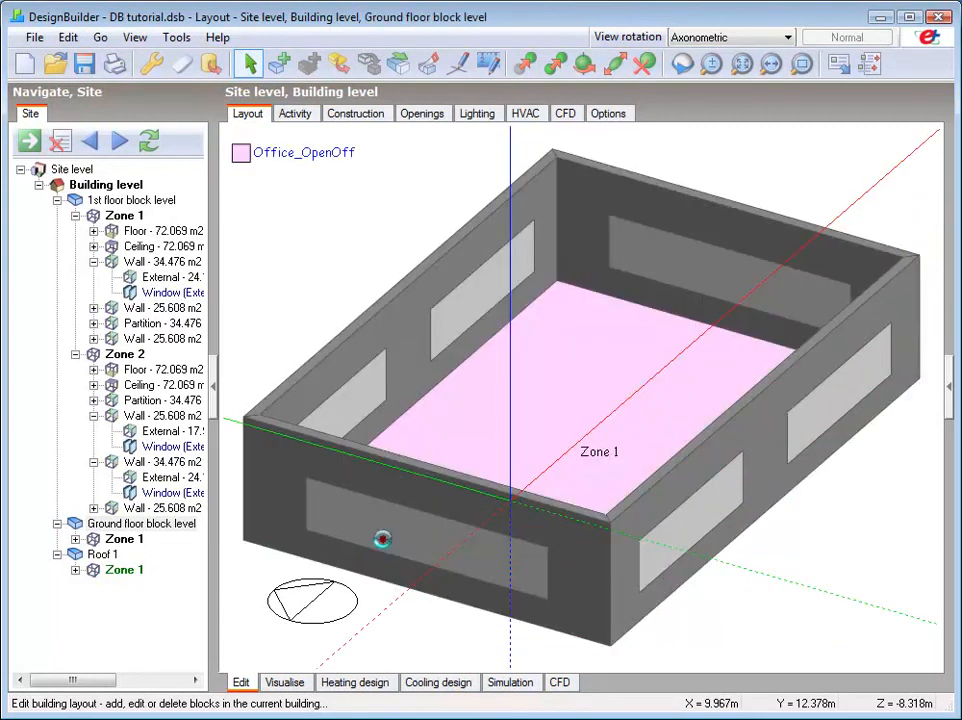
double_click(280, 505)
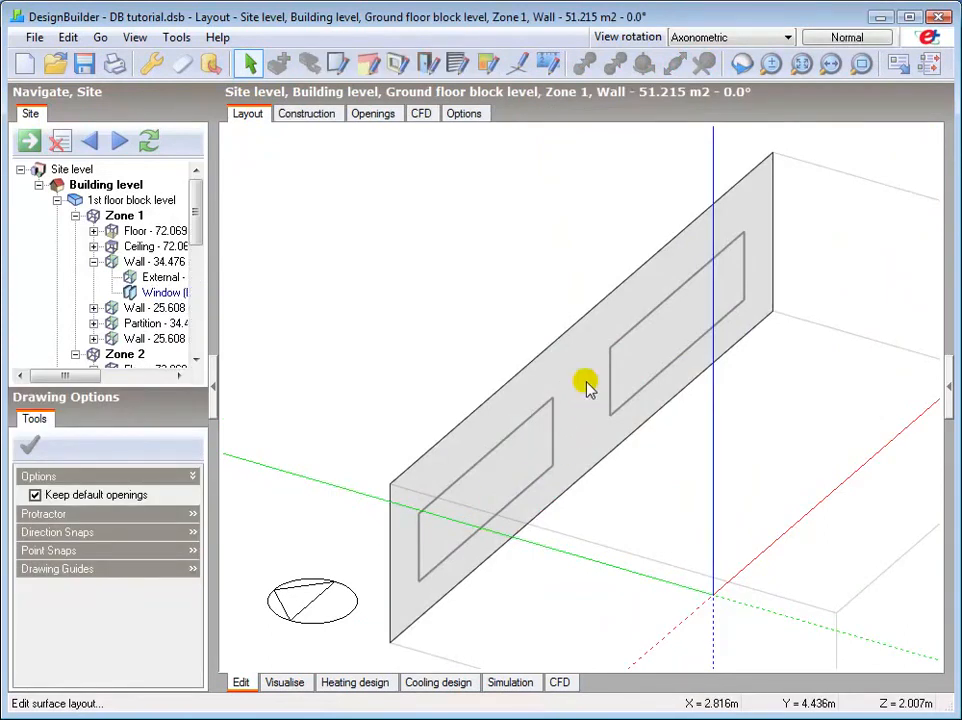
double_click(503, 474)
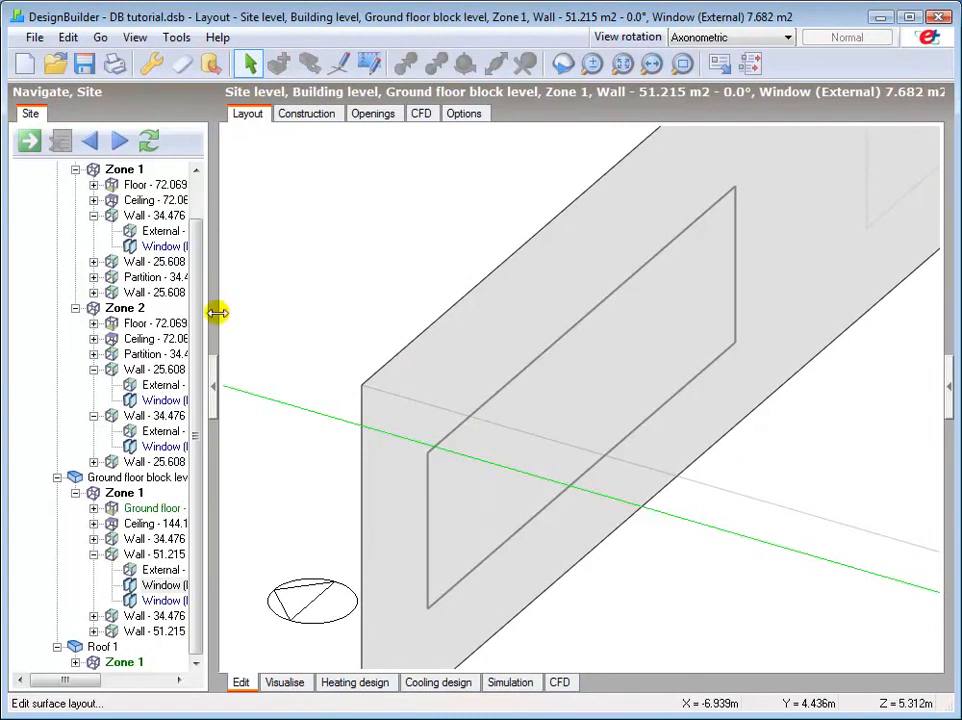
Go back up the hierarchy from the 1st floor's Zone 1 to building level and site level
click(124, 310)
click(198, 185)
click(120, 217)
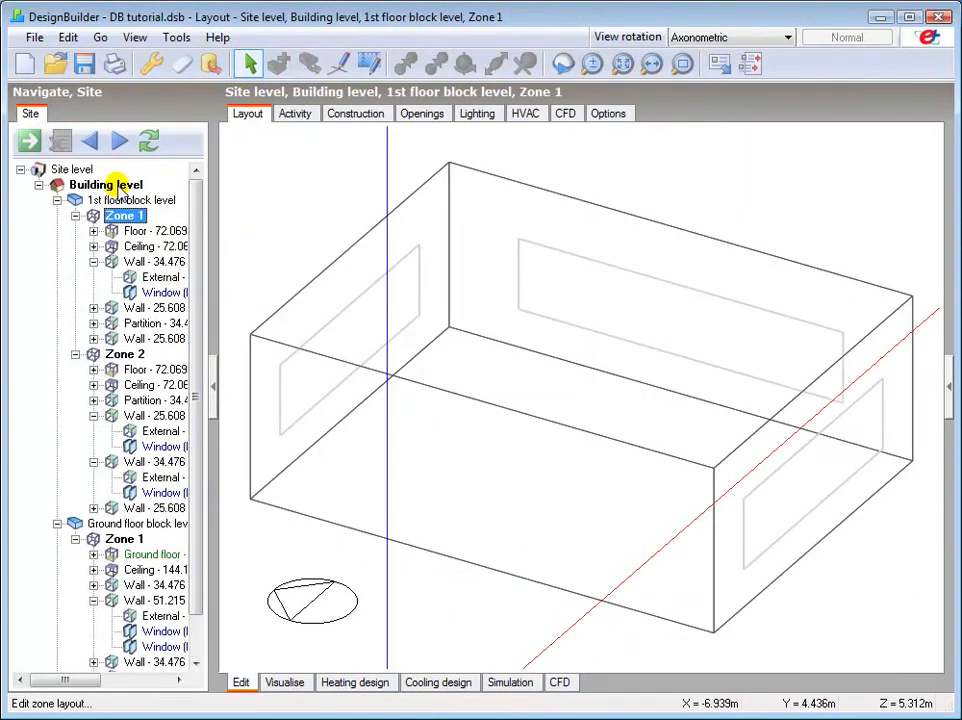
click(108, 185)
click(84, 170)
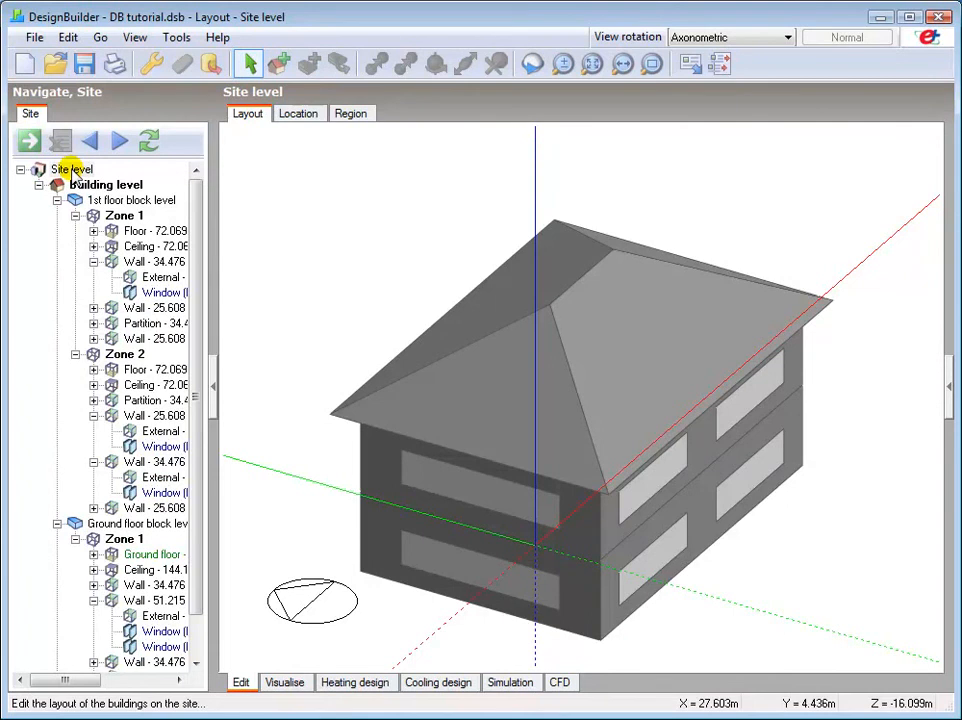
Open the program's help documentation with its keyword index, and minimise the help window
click(217, 37)
click(240, 64)
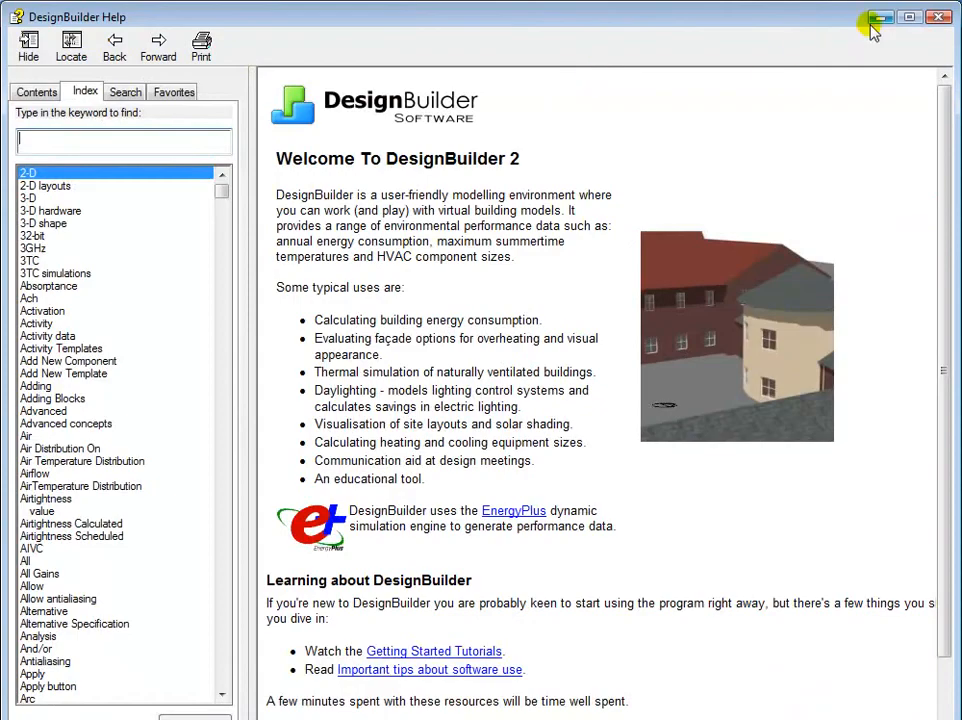
click(880, 17)
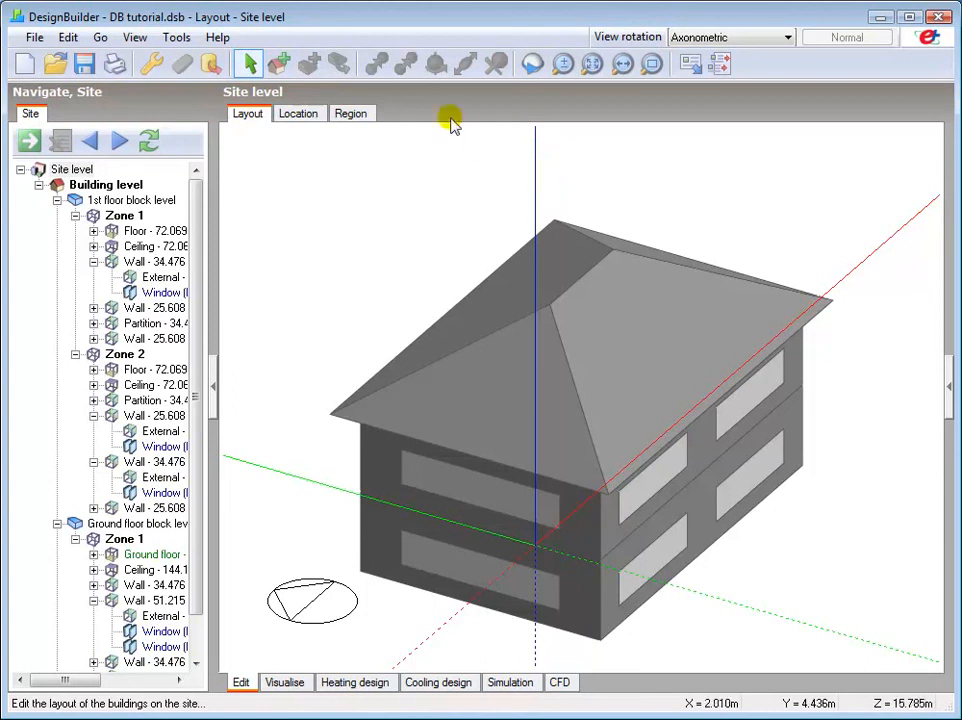
Examine the Help system choices in the interface settings of the Program Options, and close the dialog without applying changes
click(178, 37)
mouse_move(217, 37)
mouse_move(178, 37)
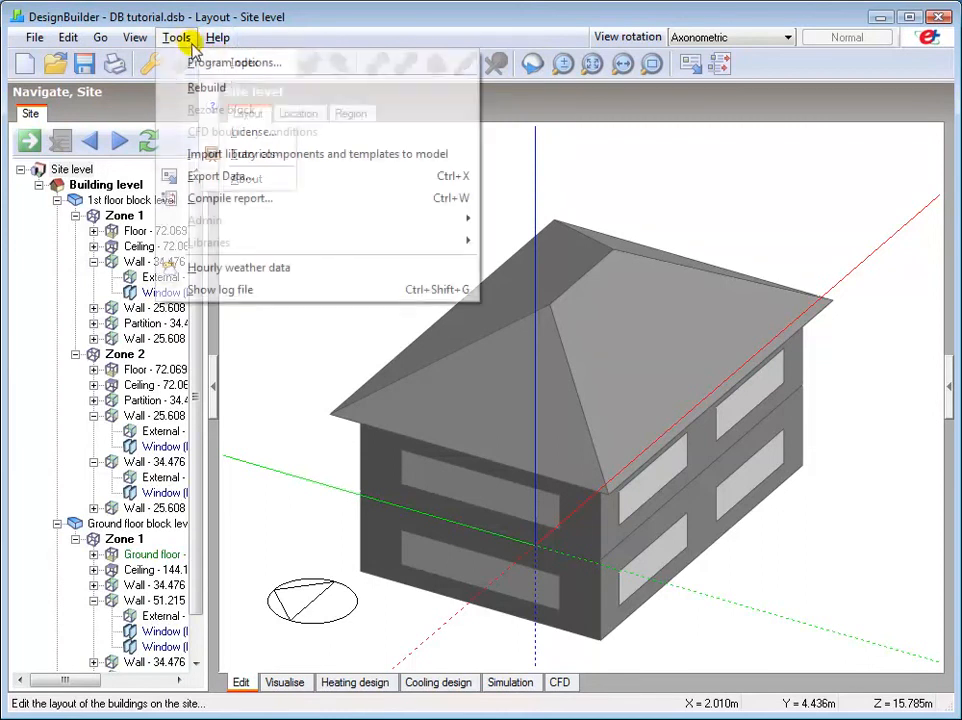
click(168, 62)
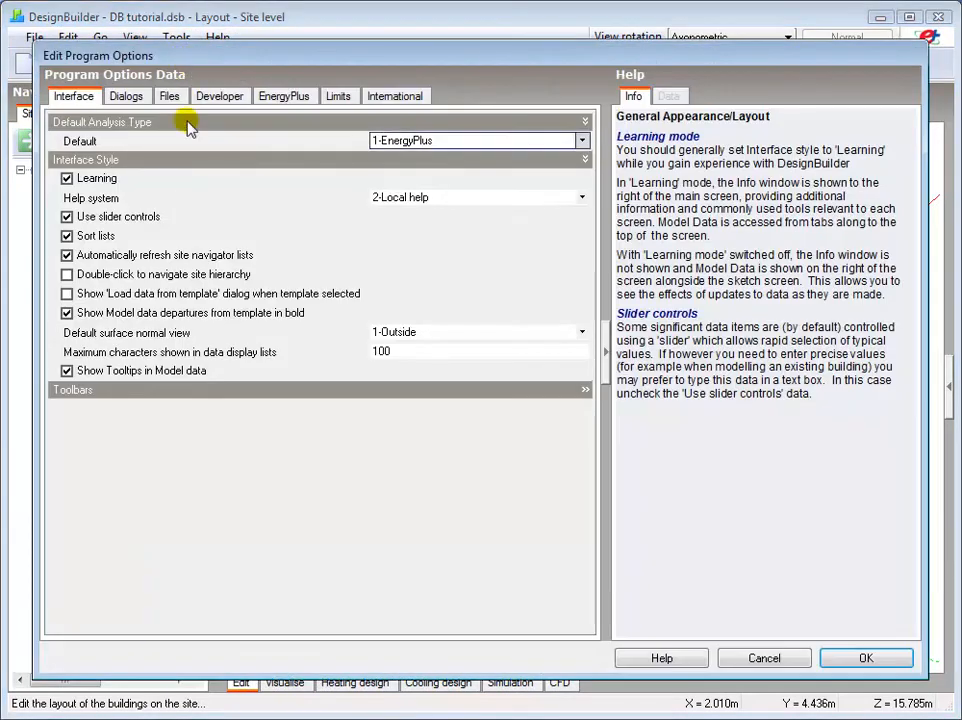
click(477, 197)
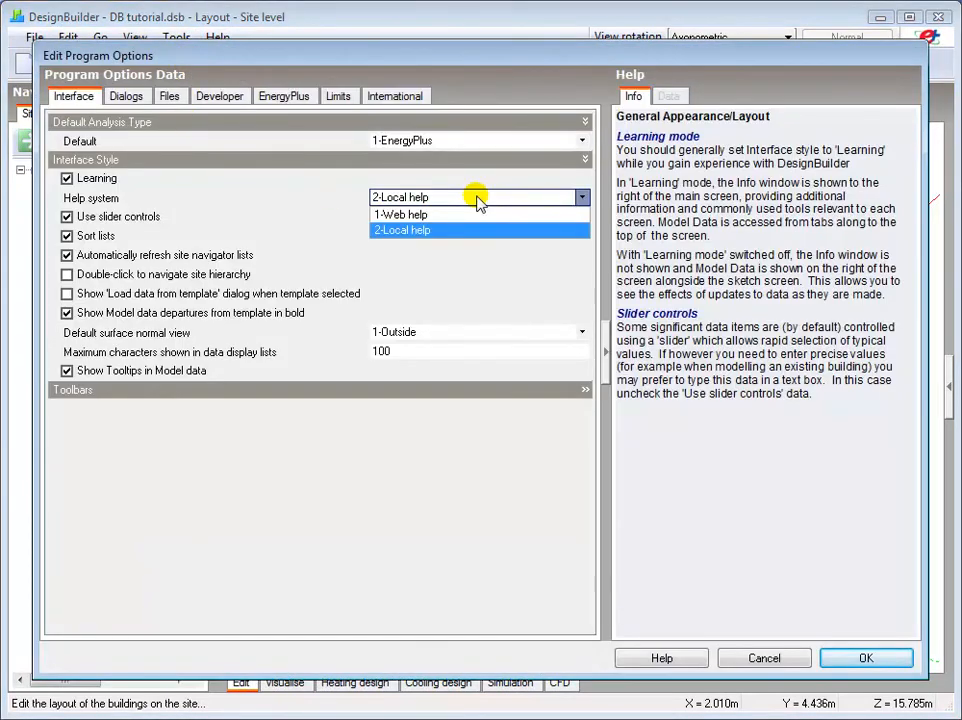
click(476, 197)
click(765, 659)
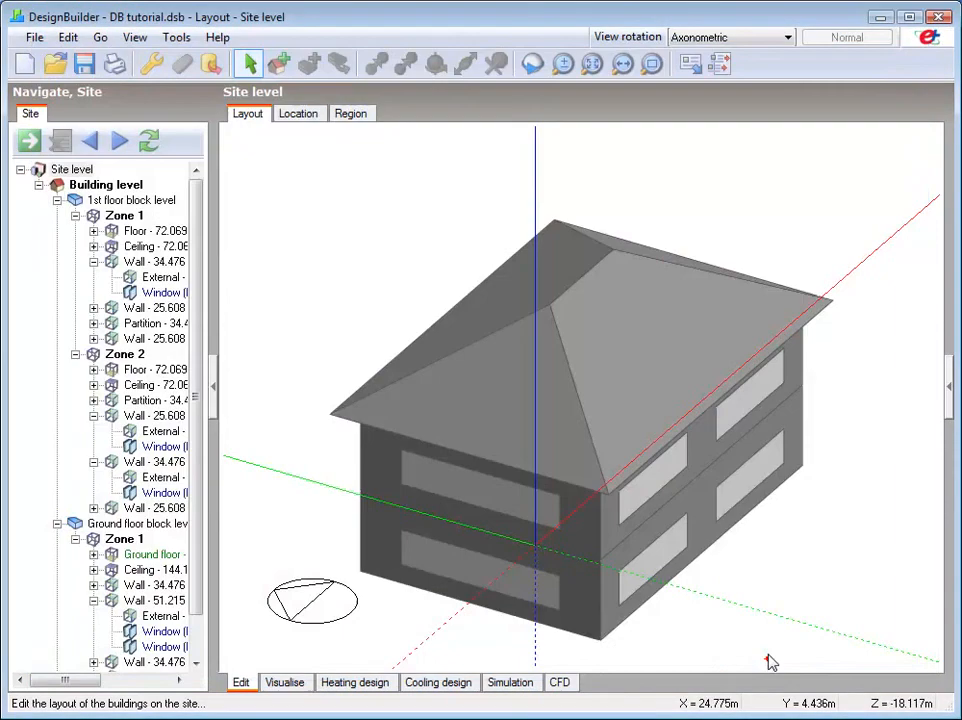